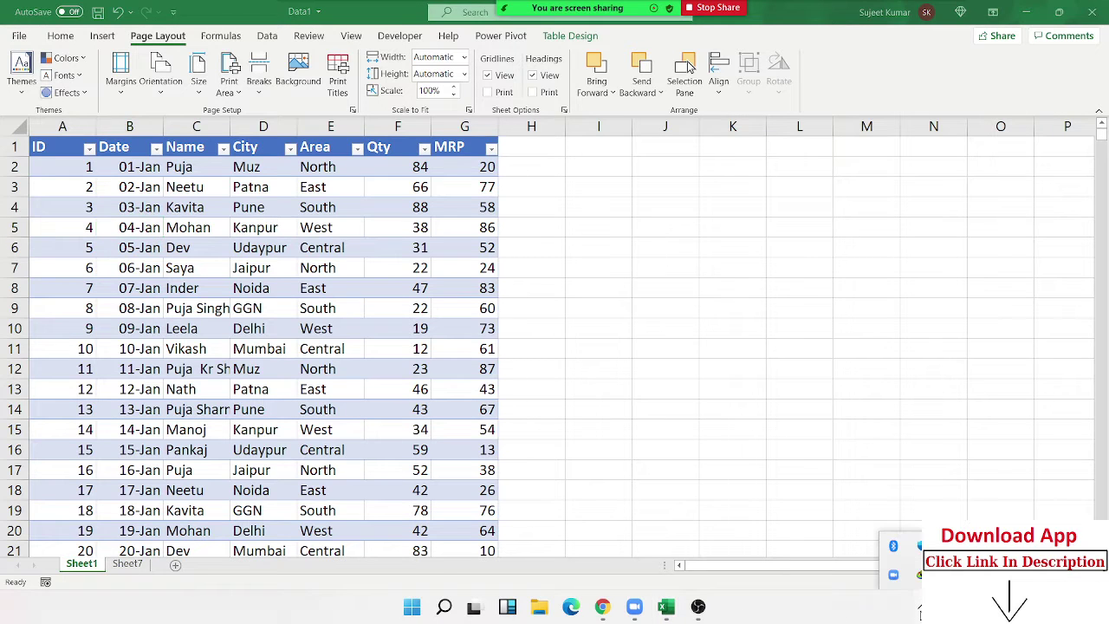
Step: Select a cell in the sales table and scroll through the data
{"action": "left_click", "coordinate": [228, 291]}
{"action": "scroll", "coordinate": [232, 292], "scroll_direction": "down", "scroll_amount": 7}
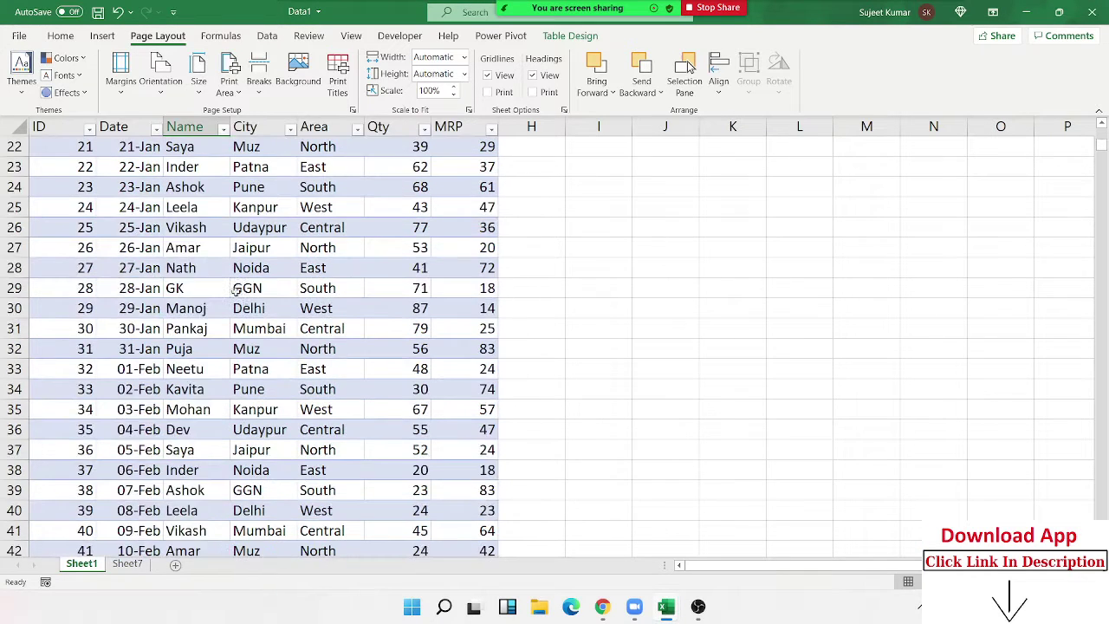
{"action": "scroll", "coordinate": [234, 291], "scroll_direction": "down", "scroll_amount": 6}
{"action": "scroll", "coordinate": [234, 291], "scroll_direction": "up", "scroll_amount": 7}
{"action": "scroll", "coordinate": [236, 291], "scroll_direction": "up", "scroll_amount": 6}
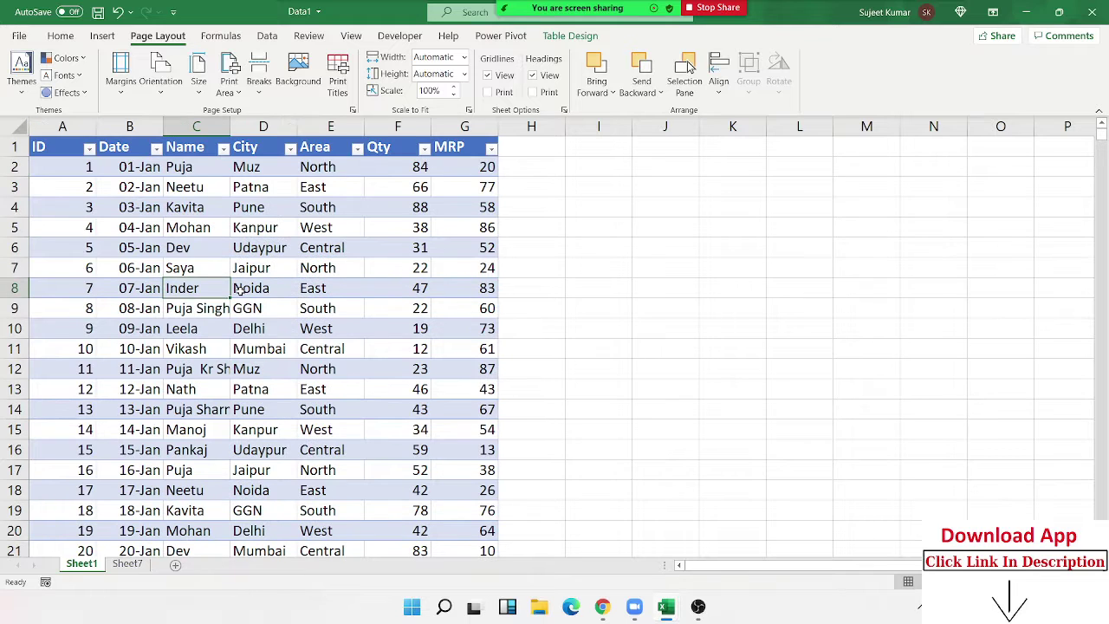
Step: Look through the theme and colour set galleries, leaving the theme unchanged
{"action": "left_click", "coordinate": [22, 71]}
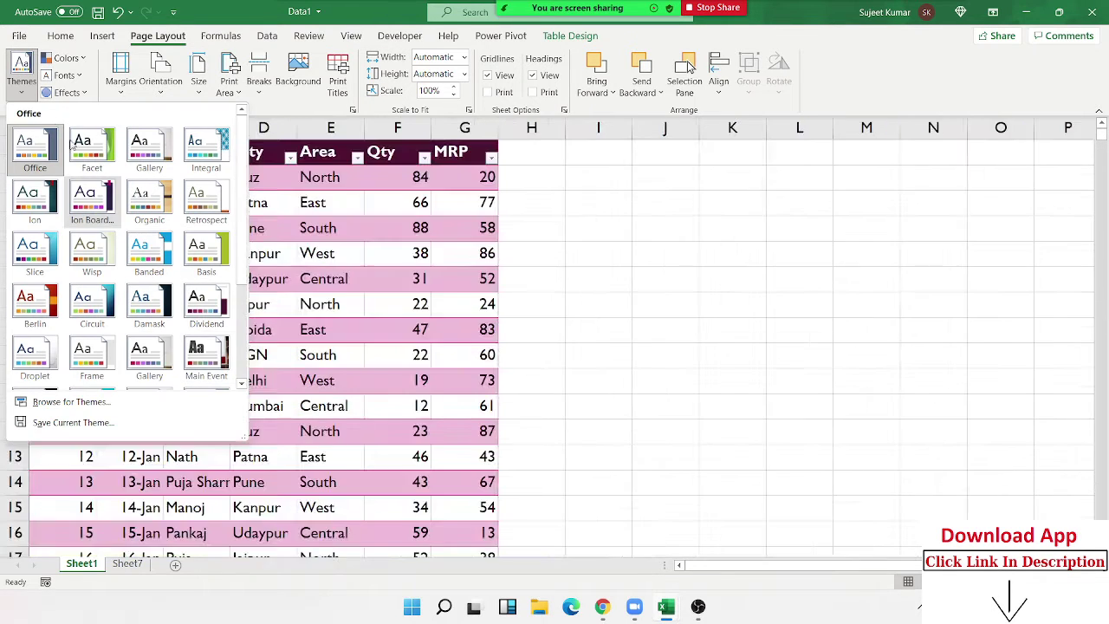
{"action": "left_click", "coordinate": [65, 62]}
{"action": "left_click", "coordinate": [66, 59]}
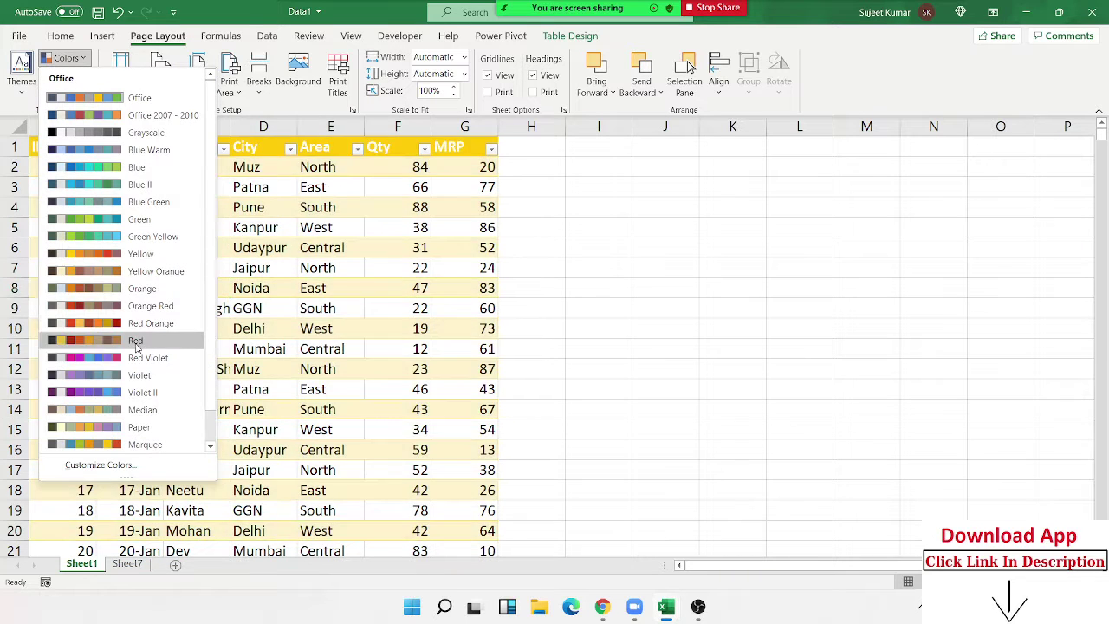
{"action": "left_click", "coordinate": [630, 298]}
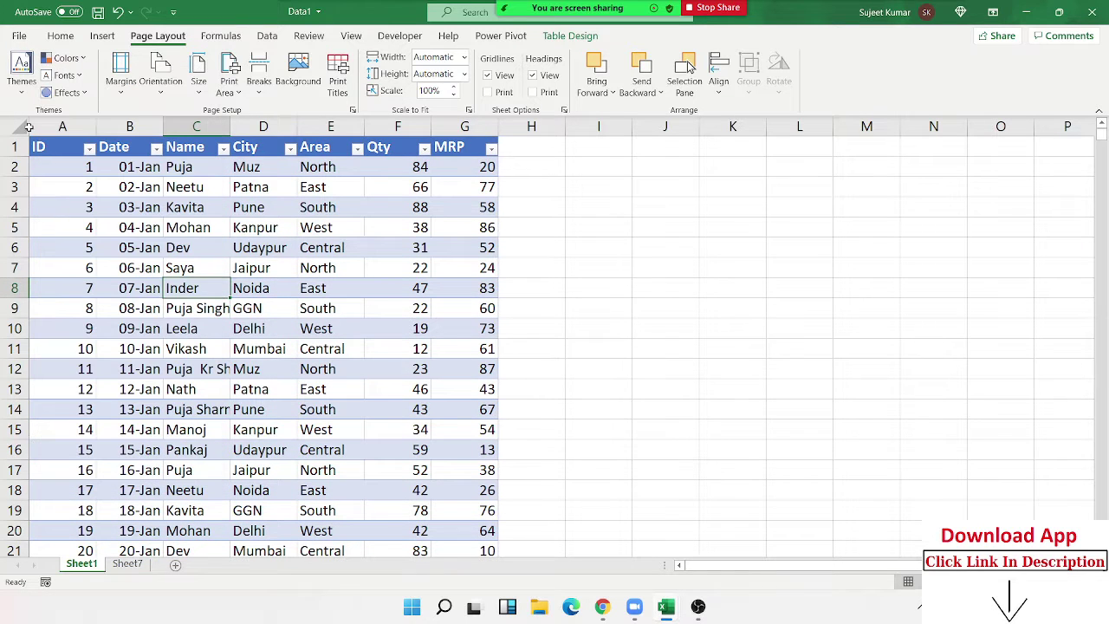
Step: Check the sheet in print preview, then return to the worksheet
{"action": "scroll", "coordinate": [223, 239], "scroll_direction": "down", "scroll_amount": 2}
{"action": "scroll", "coordinate": [222, 239], "scroll_direction": "up", "scroll_amount": 2}
{"action": "key", "text": "ctrl+p"}
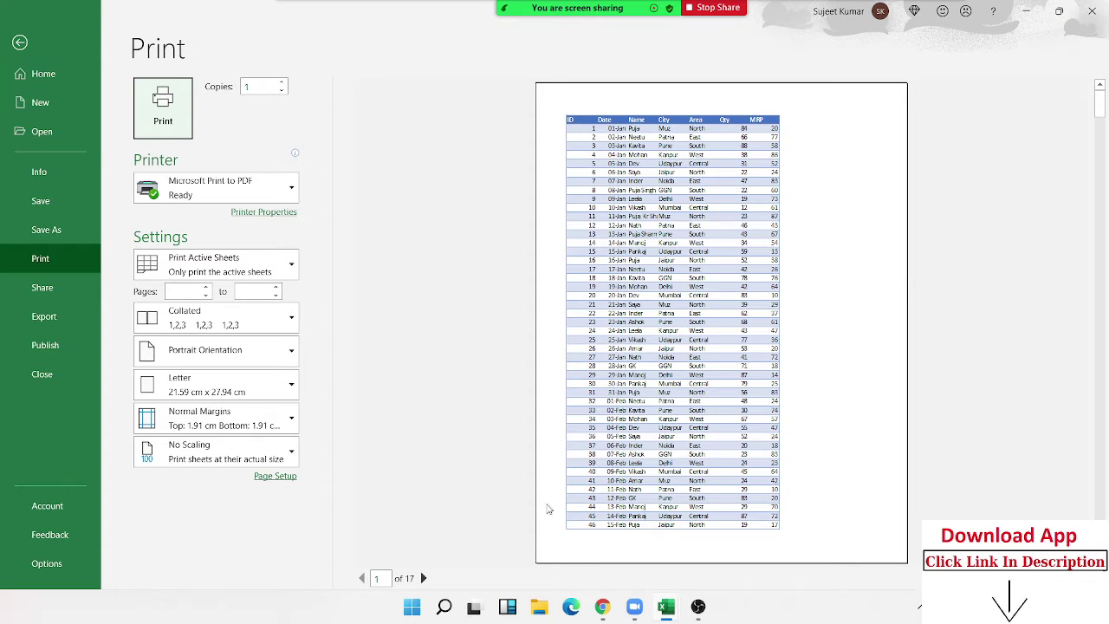
{"action": "key", "text": "Escape"}
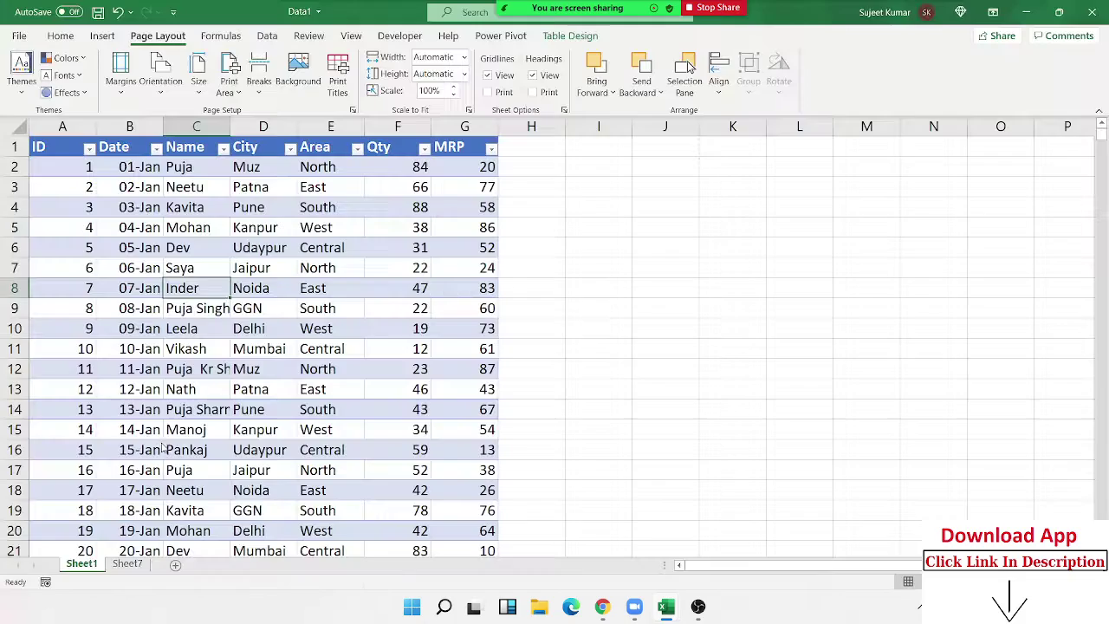
Step: Apply Narrow margins and confirm 1.9 top/bottom and 0.6 left/right in Custom Margins
{"action": "left_click", "coordinate": [121, 74]}
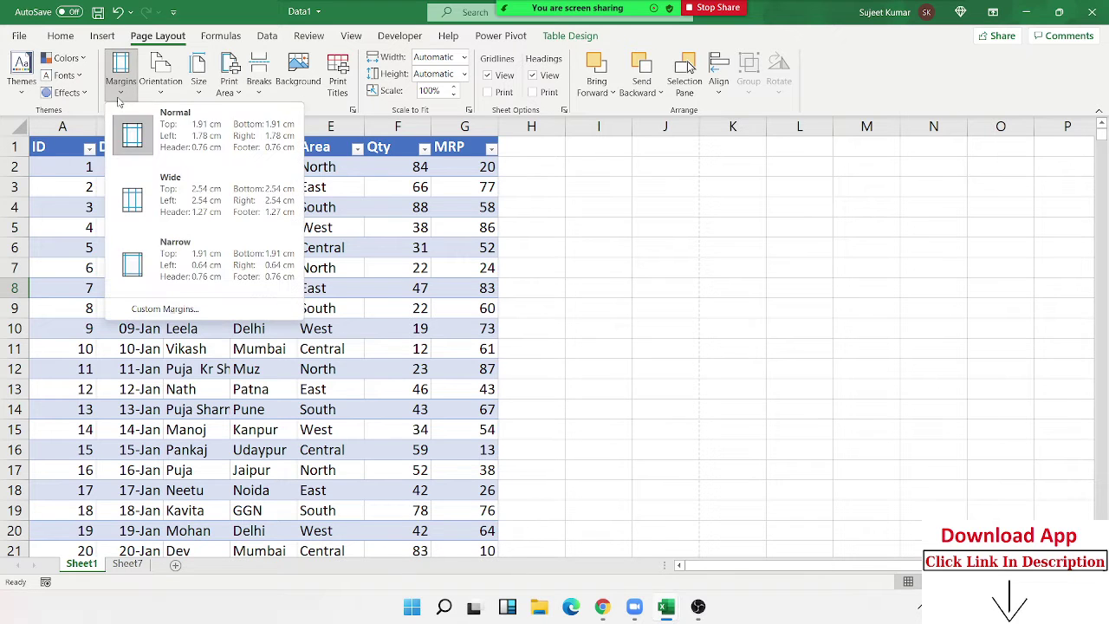
{"action": "left_click", "coordinate": [173, 259]}
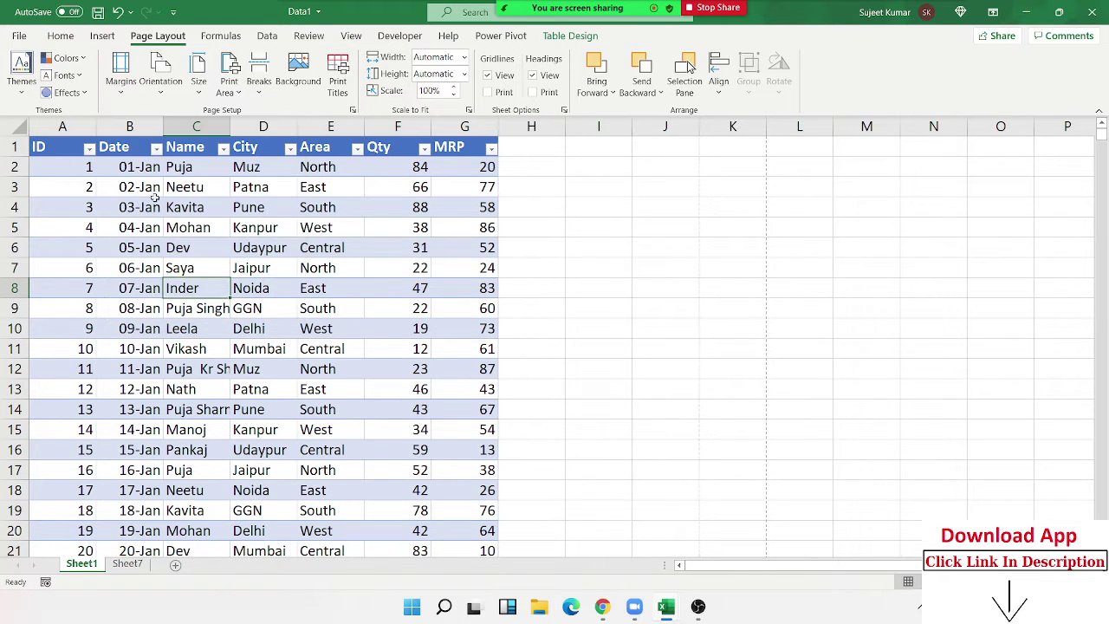
{"action": "left_click", "coordinate": [120, 74]}
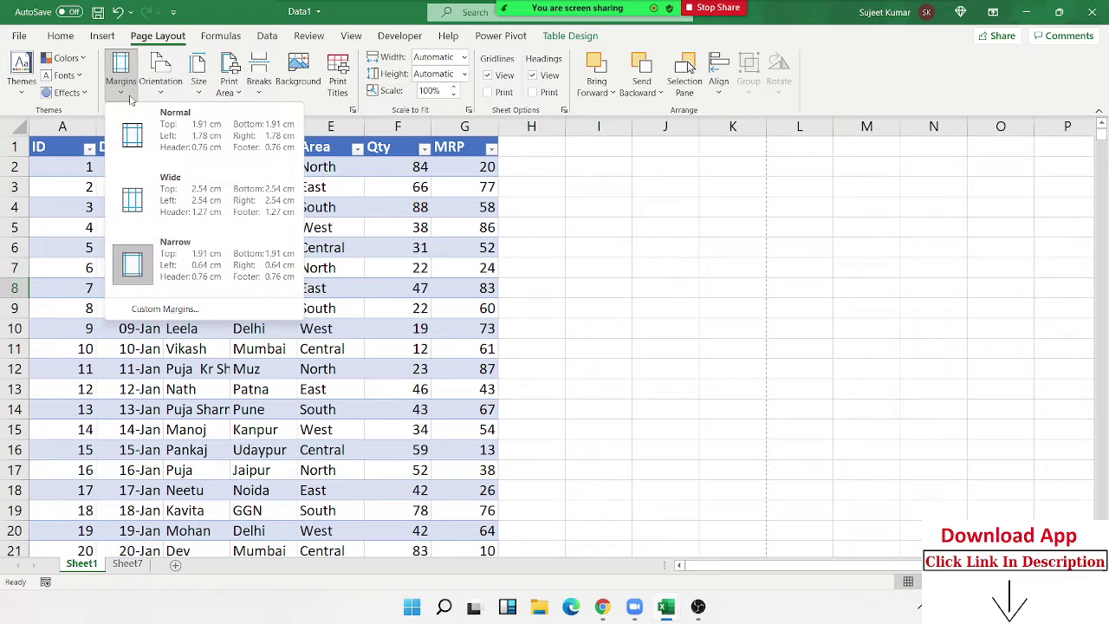
{"action": "left_click", "coordinate": [201, 309]}
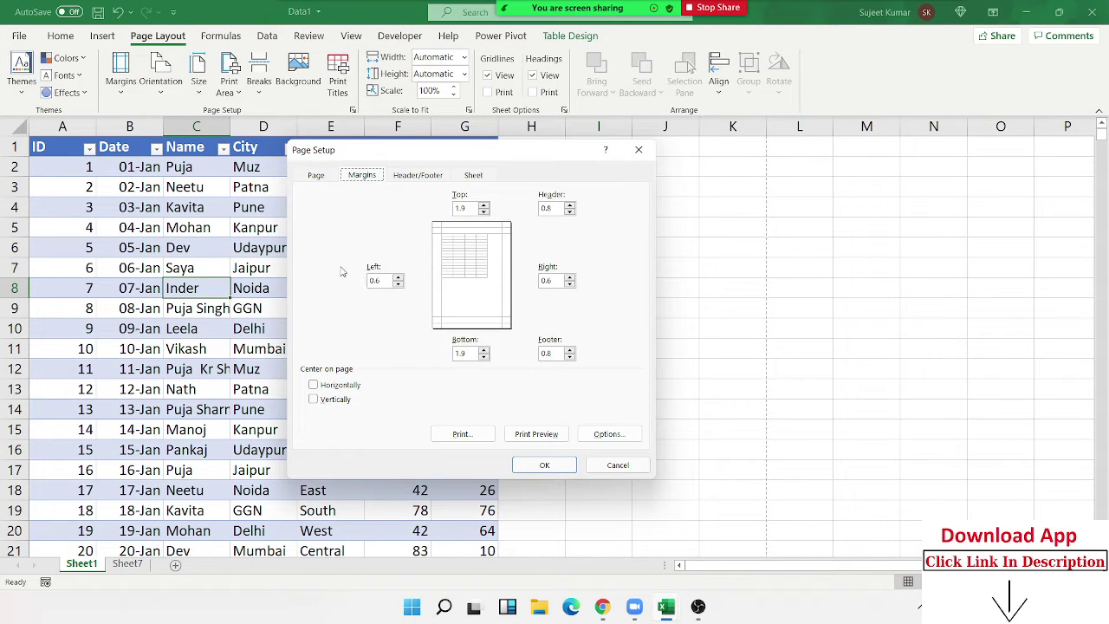
{"action": "left_click_drag", "start_coordinate": [467, 209], "coordinate": [451, 209]}
{"action": "key", "text": "Return"}
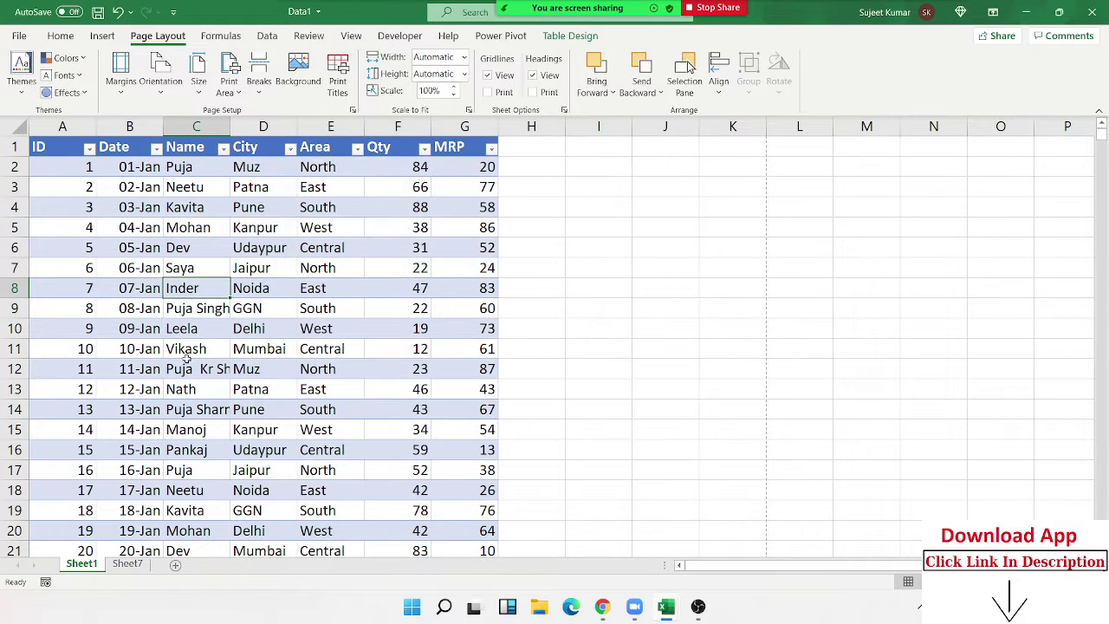
{"action": "left_click", "coordinate": [249, 308]}
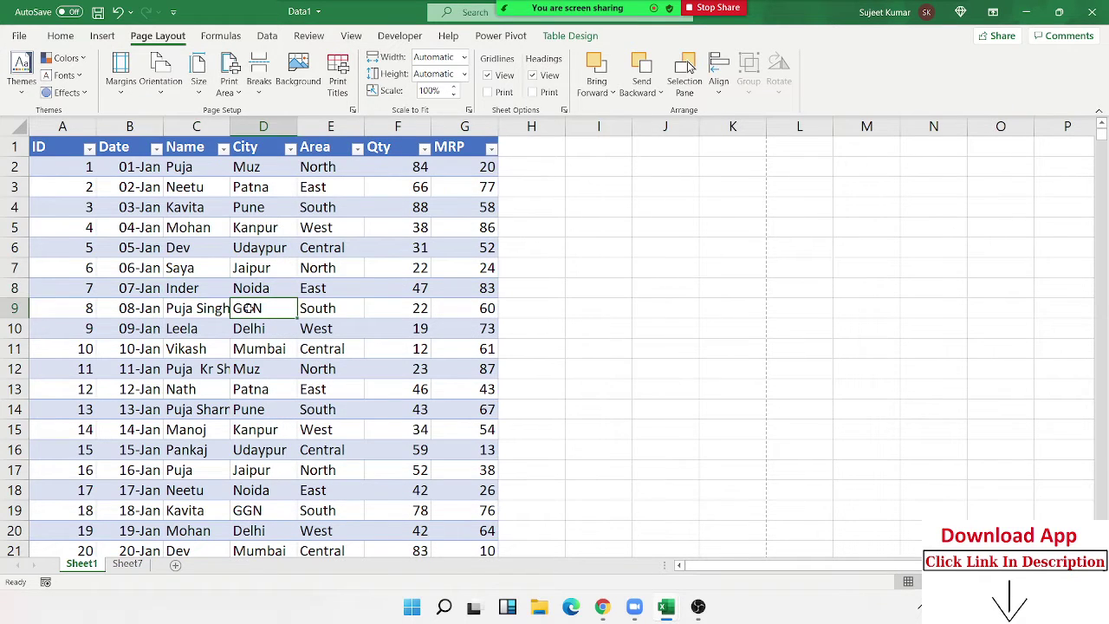
{"action": "left_click", "coordinate": [164, 101]}
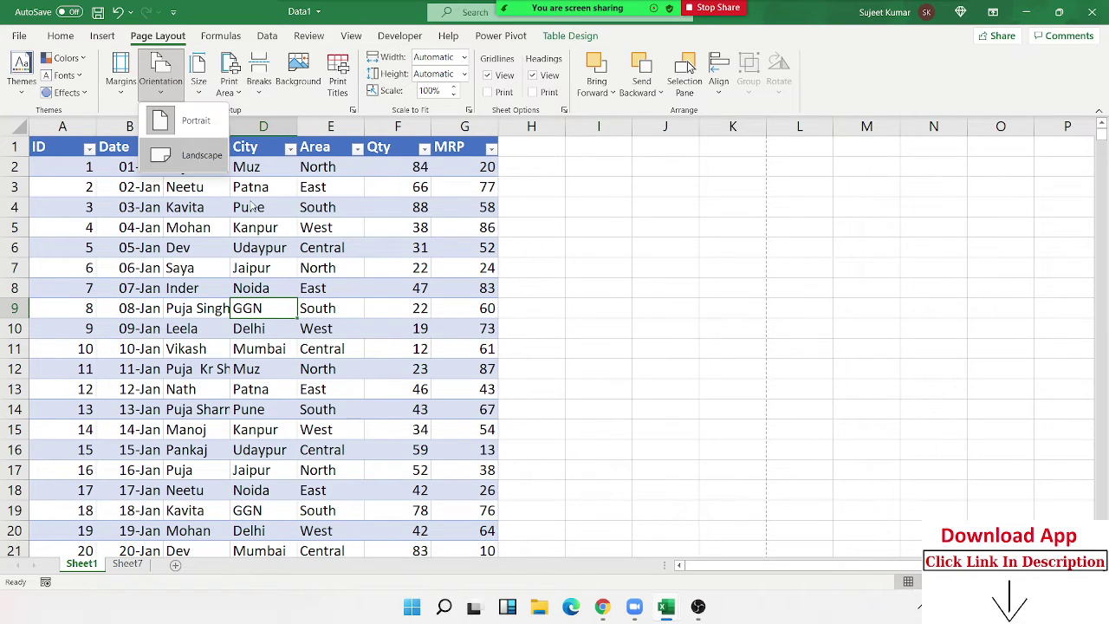
{"action": "left_click", "coordinate": [189, 152]}
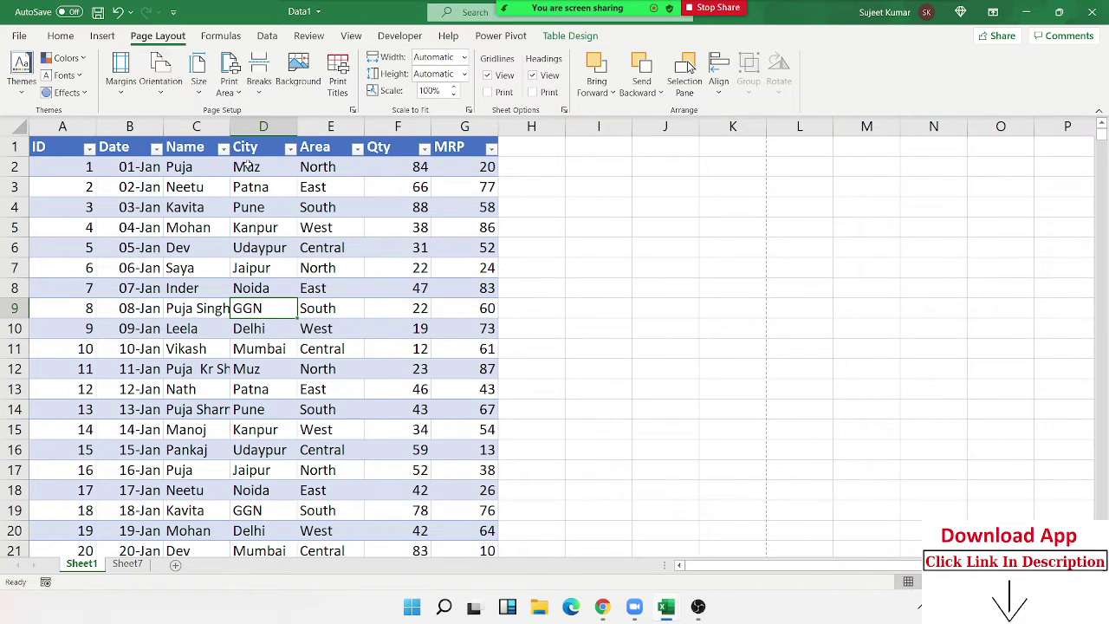
{"action": "left_click", "coordinate": [199, 74]}
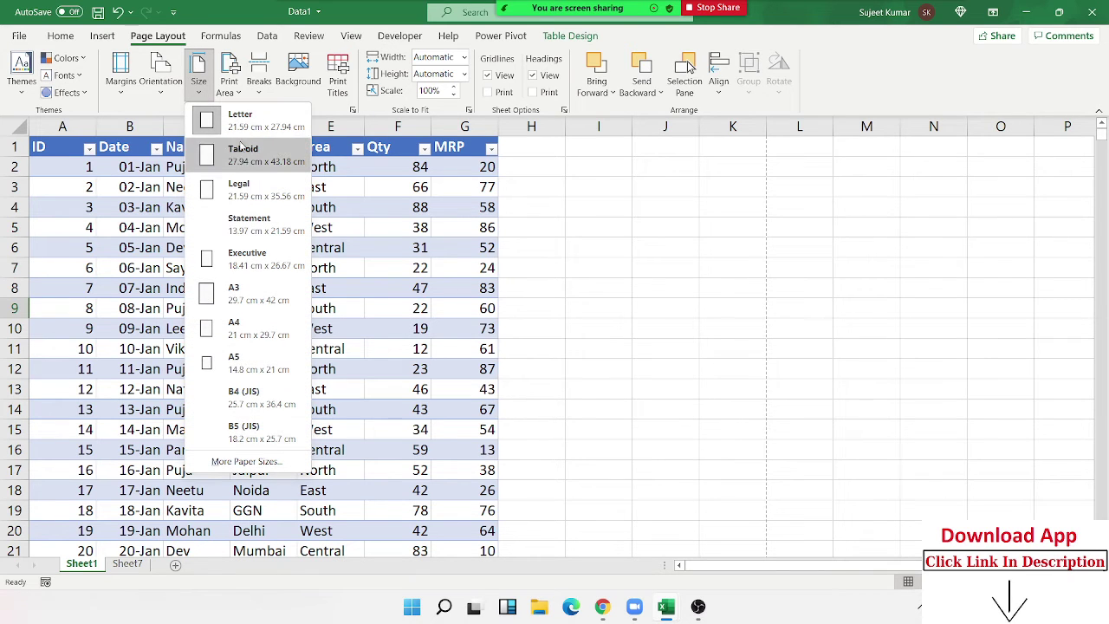
{"action": "left_click", "coordinate": [420, 210]}
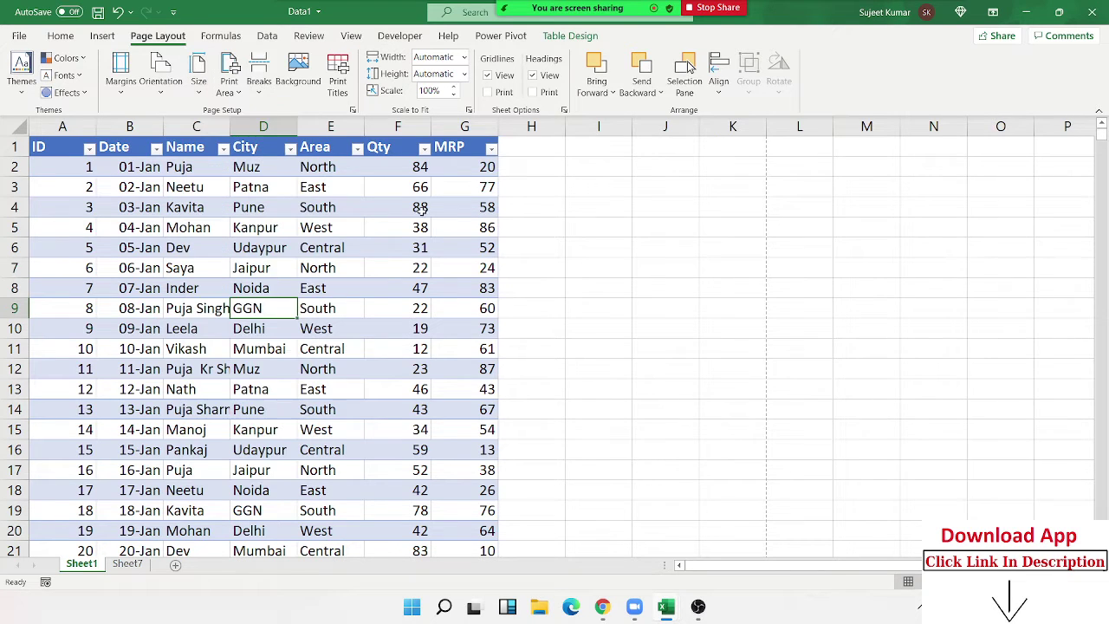
{"action": "left_click", "coordinate": [232, 86]}
{"action": "left_click", "coordinate": [473, 225]}
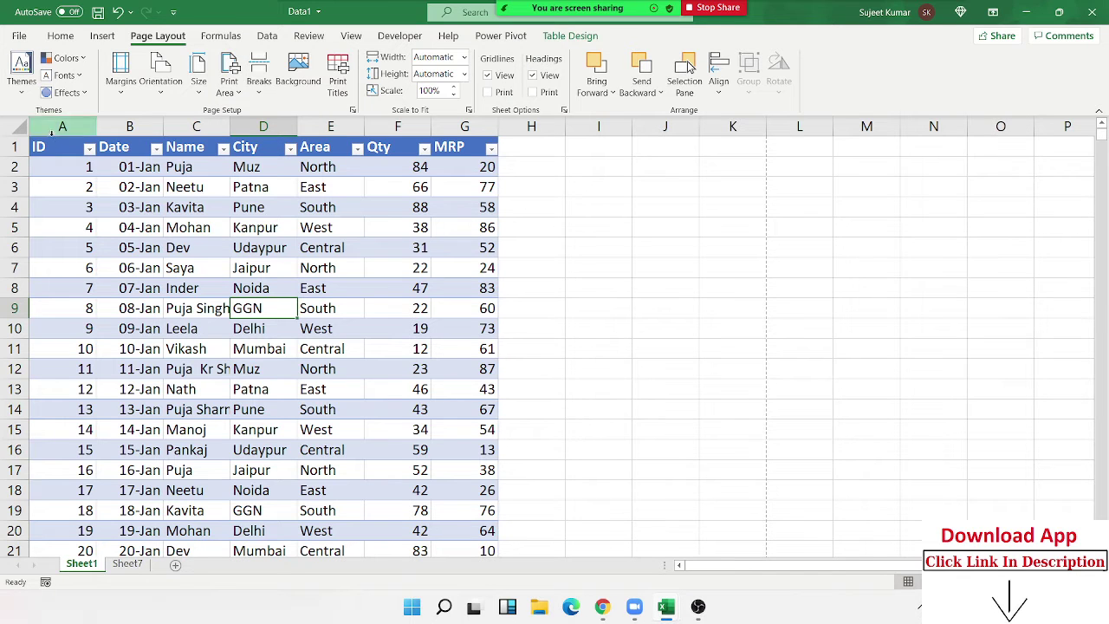
{"action": "mouse_move", "coordinate": [50, 146]}
{"action": "left_mouse_down"}
{"action": "mouse_move", "coordinate": [441, 210]}
{"action": "mouse_move", "coordinate": [491, 349]}
{"action": "left_mouse_up"}
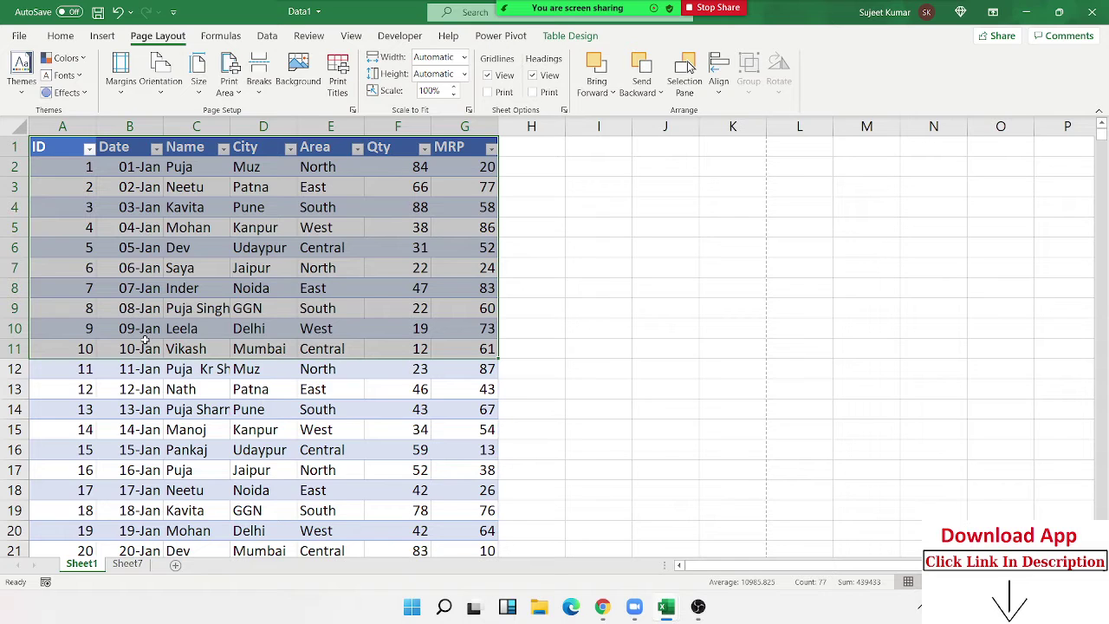
{"action": "left_click", "coordinate": [231, 87]}
{"action": "left_click", "coordinate": [261, 117]}
{"action": "left_click", "coordinate": [257, 228]}
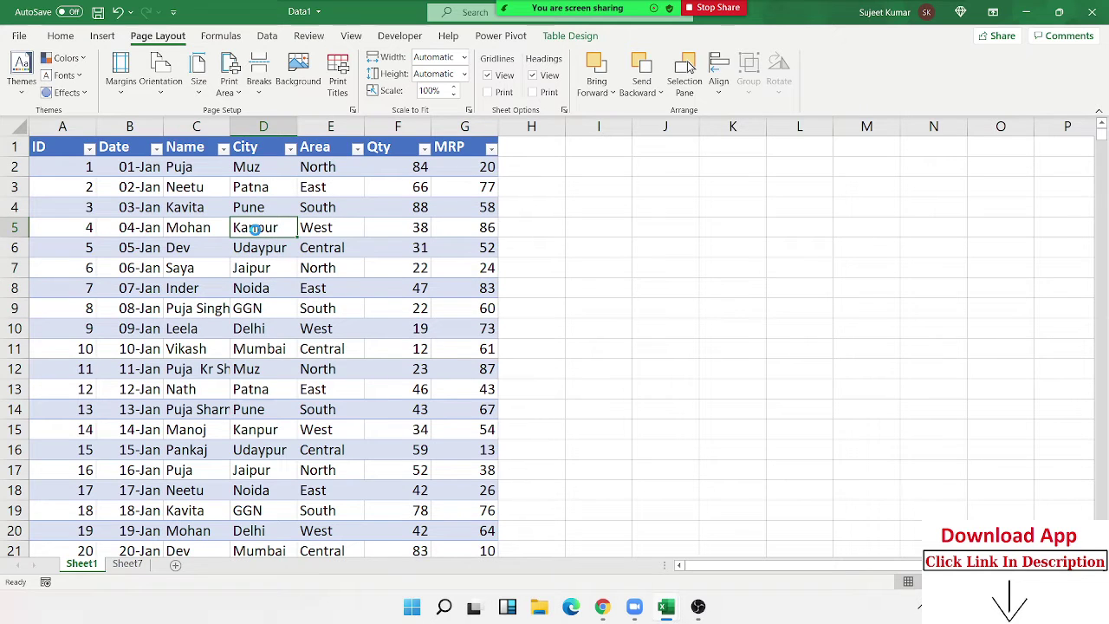
{"action": "key", "text": "ctrl+p"}
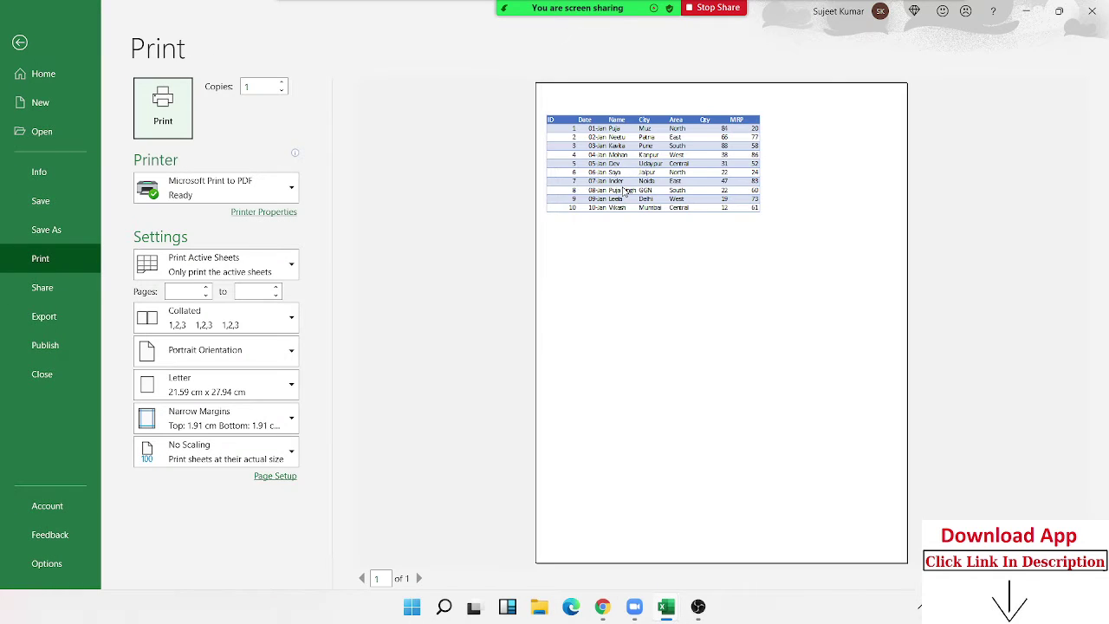
{"action": "key", "text": "Escape"}
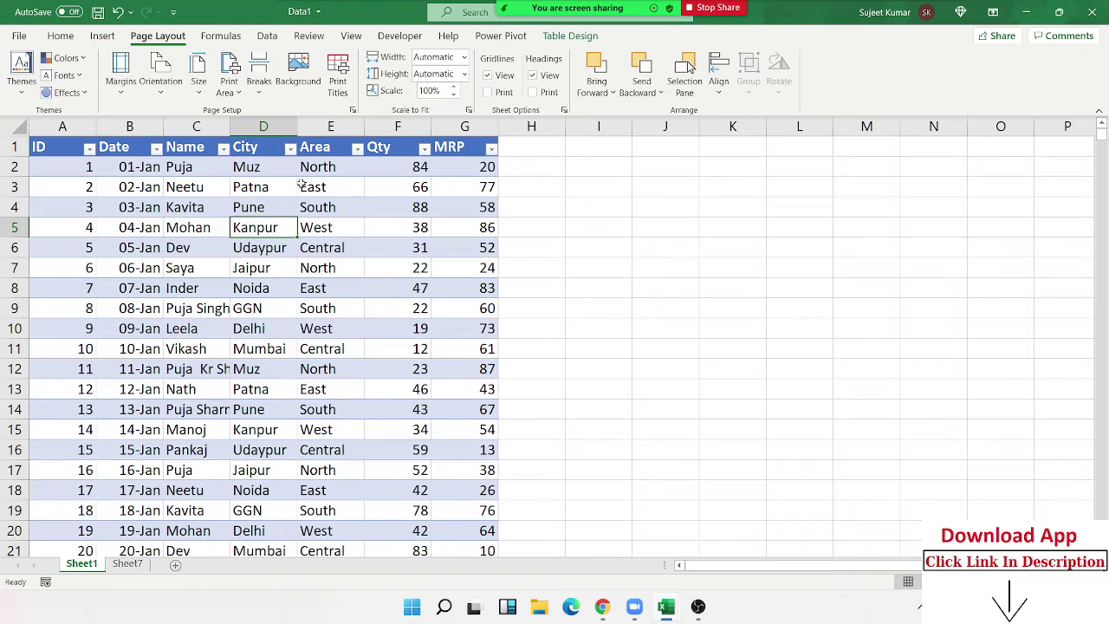
{"action": "left_click", "coordinate": [240, 94]}
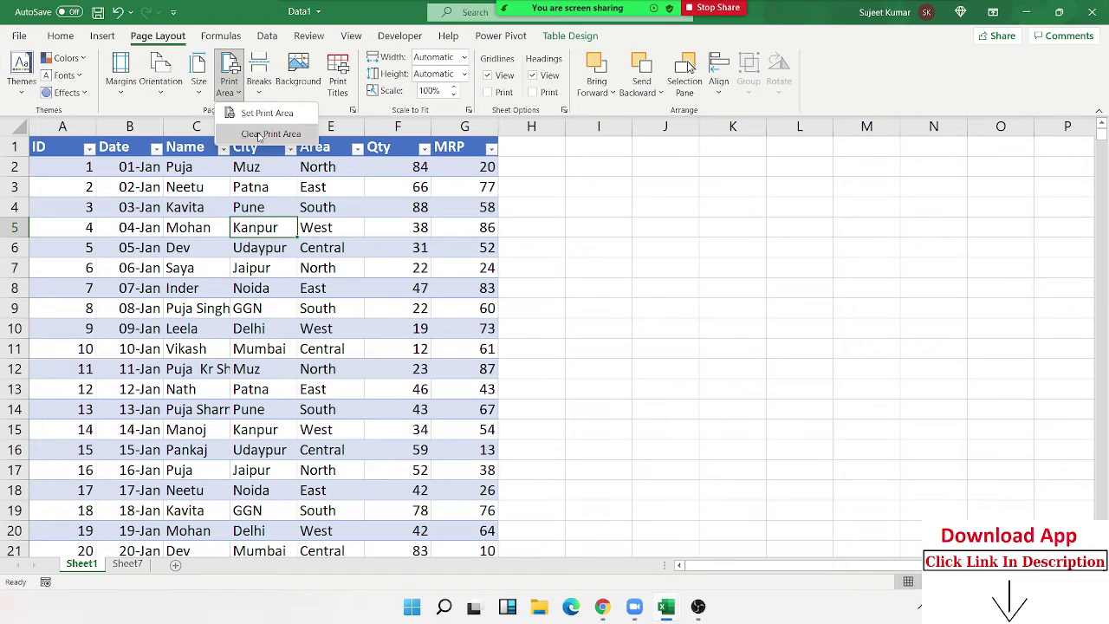
{"action": "left_click", "coordinate": [259, 134]}
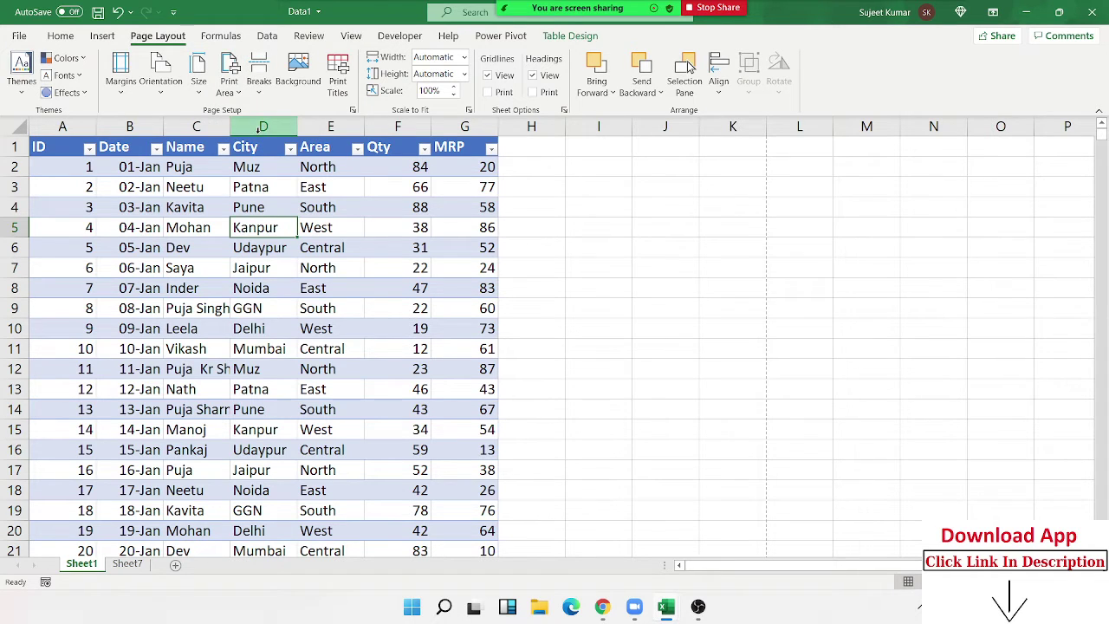
{"action": "left_click", "coordinate": [176, 326]}
{"action": "left_click", "coordinate": [36, 349]}
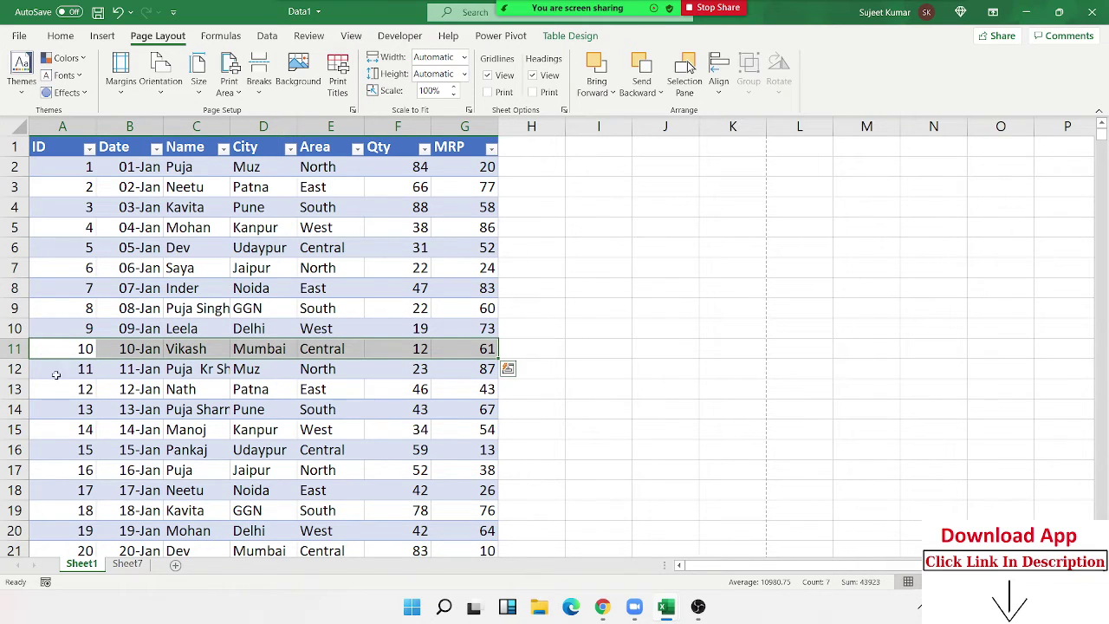
Step: Select row 12 and insert a manual page break above it
{"action": "left_click", "coordinate": [56, 375]}
{"action": "left_click", "coordinate": [19, 368]}
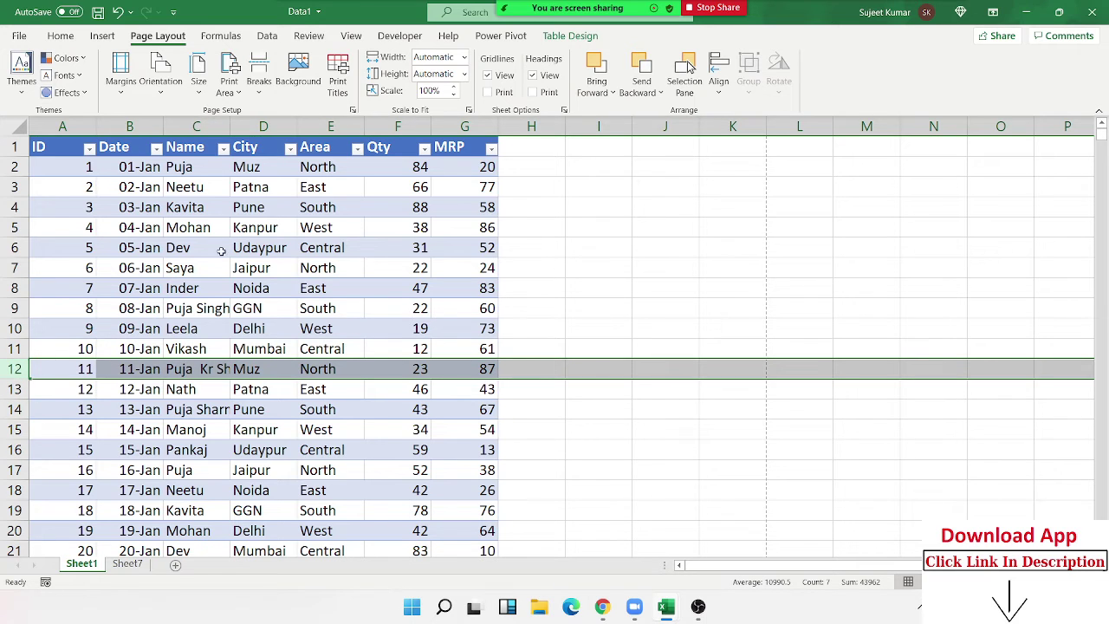
{"action": "left_click", "coordinate": [263, 97]}
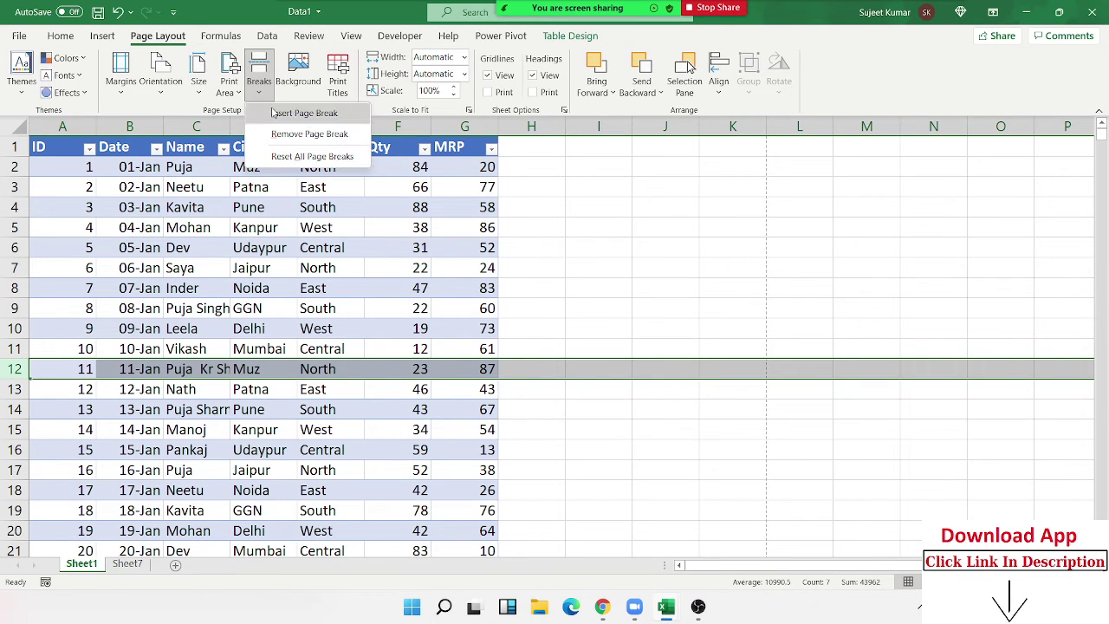
{"action": "left_click", "coordinate": [303, 113]}
Step: Check the break below the tenth record from cell F12, then open print preview
{"action": "left_click", "coordinate": [288, 411]}
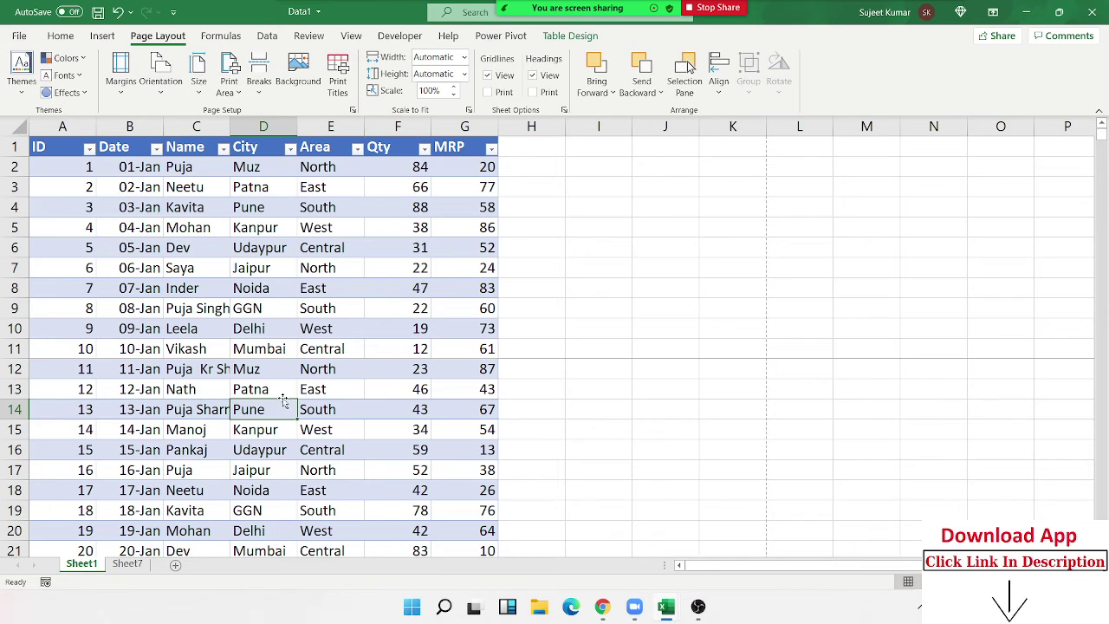
{"action": "scroll", "coordinate": [286, 398], "scroll_direction": "down", "scroll_amount": 5}
{"action": "scroll", "coordinate": [286, 399], "scroll_direction": "up", "scroll_amount": 5}
{"action": "left_click", "coordinate": [385, 364]}
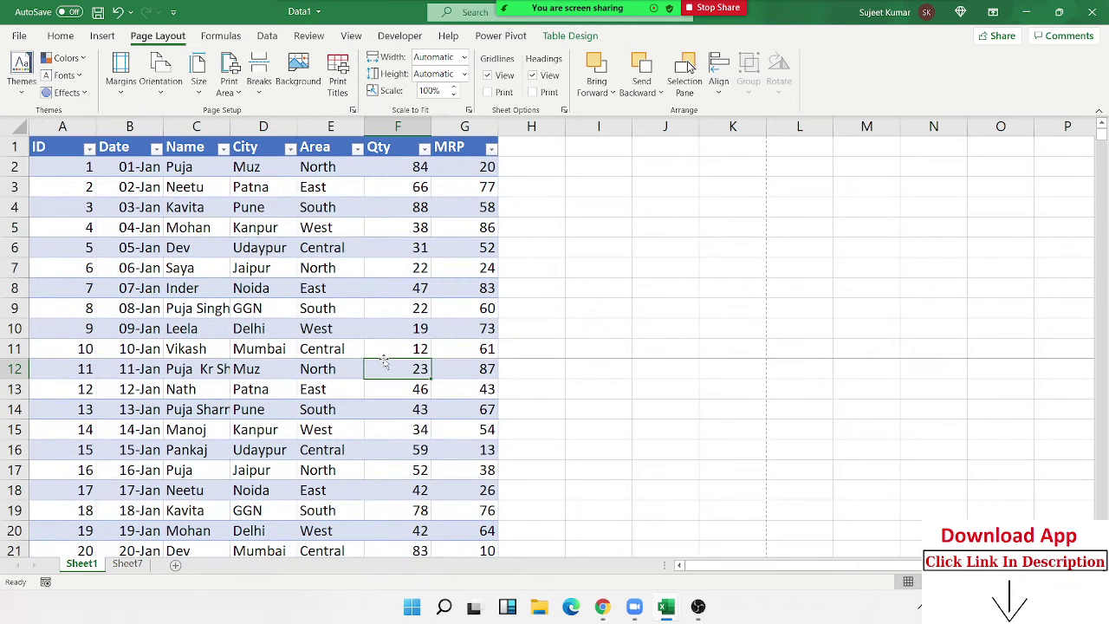
{"action": "key", "text": "ctrl+p"}
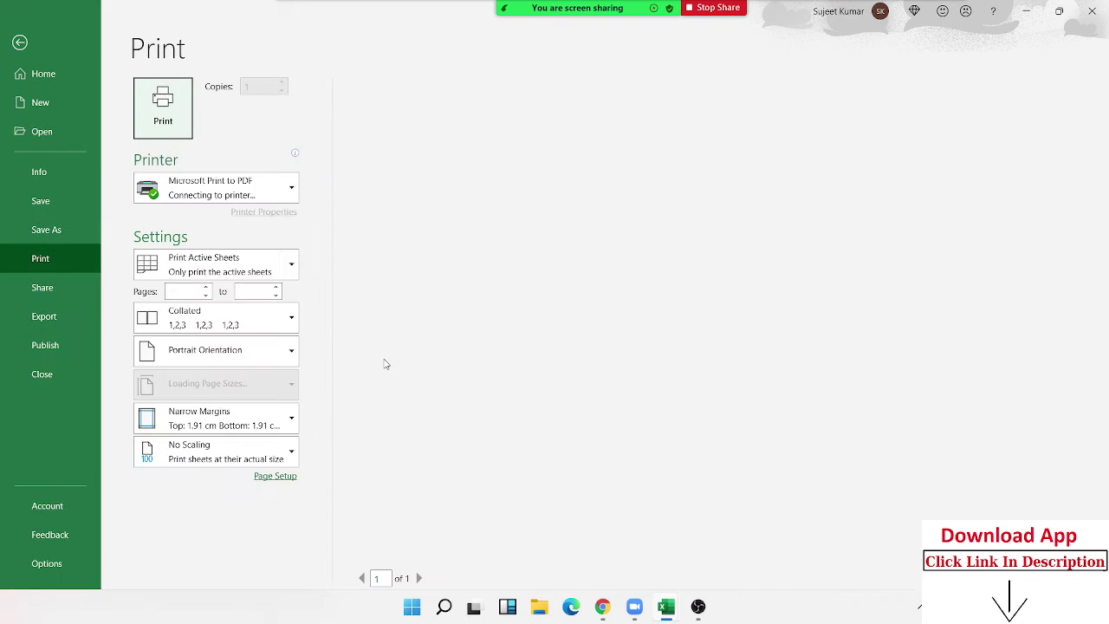
Step: Page forward four times through the 18-page preview, then return to the worksheet
{"action": "key", "text": "Tab"}
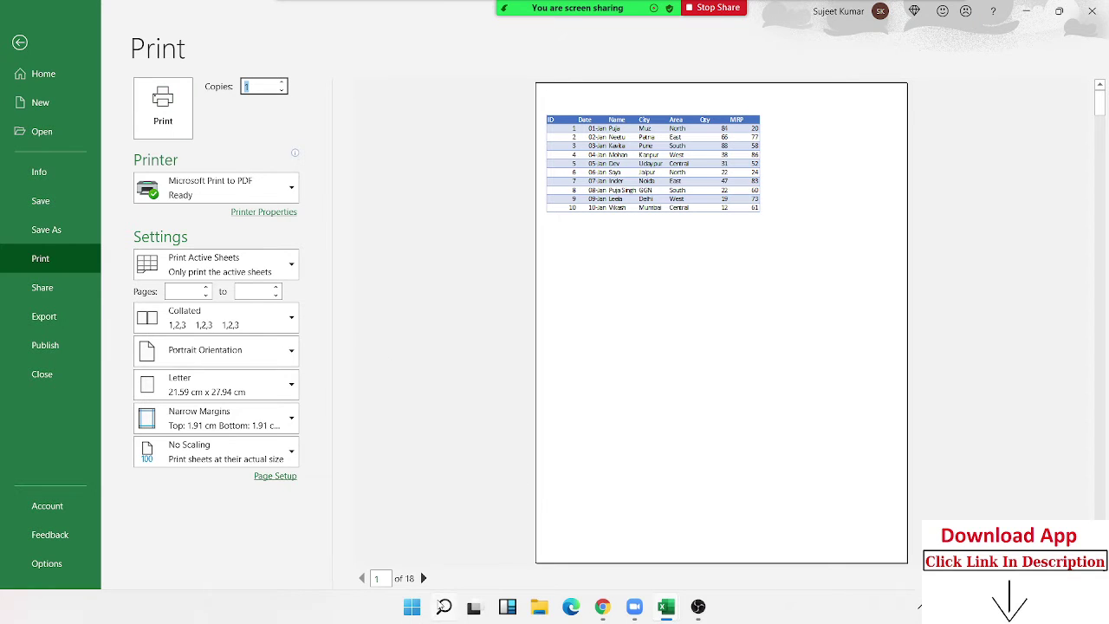
{"action": "left_click", "coordinate": [423, 577]}
{"action": "left_click", "coordinate": [423, 578]}
{"action": "left_click", "coordinate": [422, 578]}
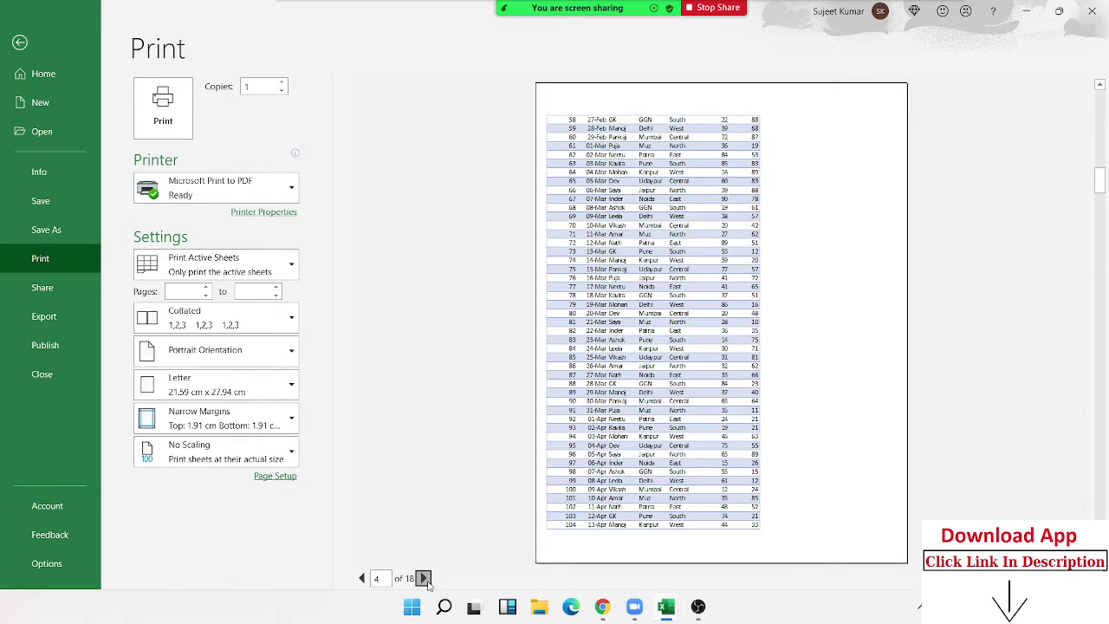
{"action": "left_click", "coordinate": [423, 578]}
{"action": "key", "text": "Escape"}
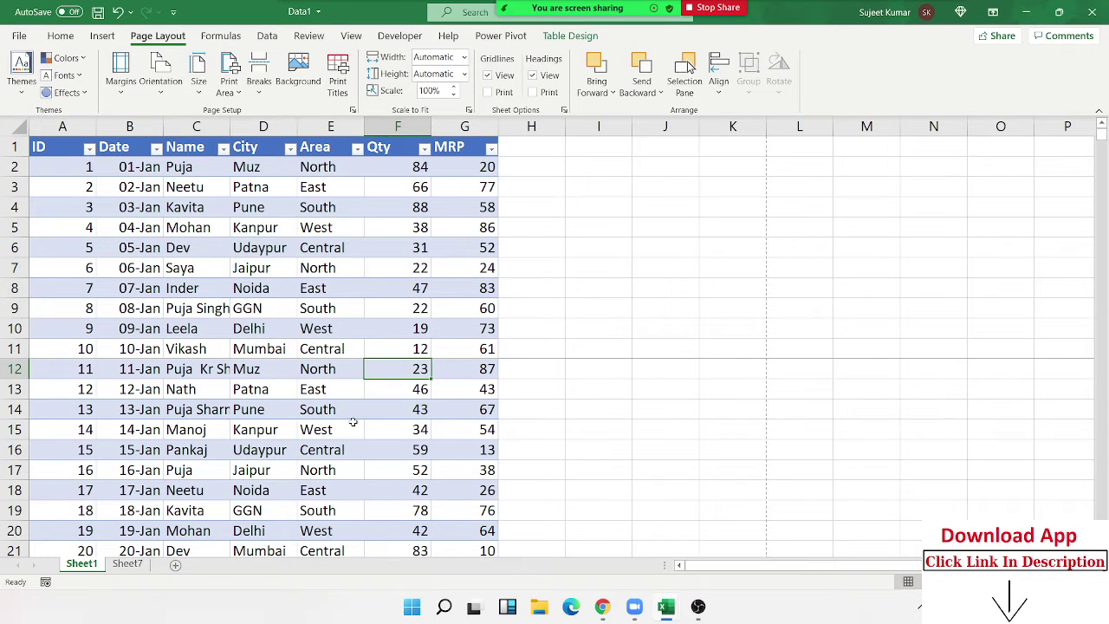
{"action": "left_click", "coordinate": [320, 251]}
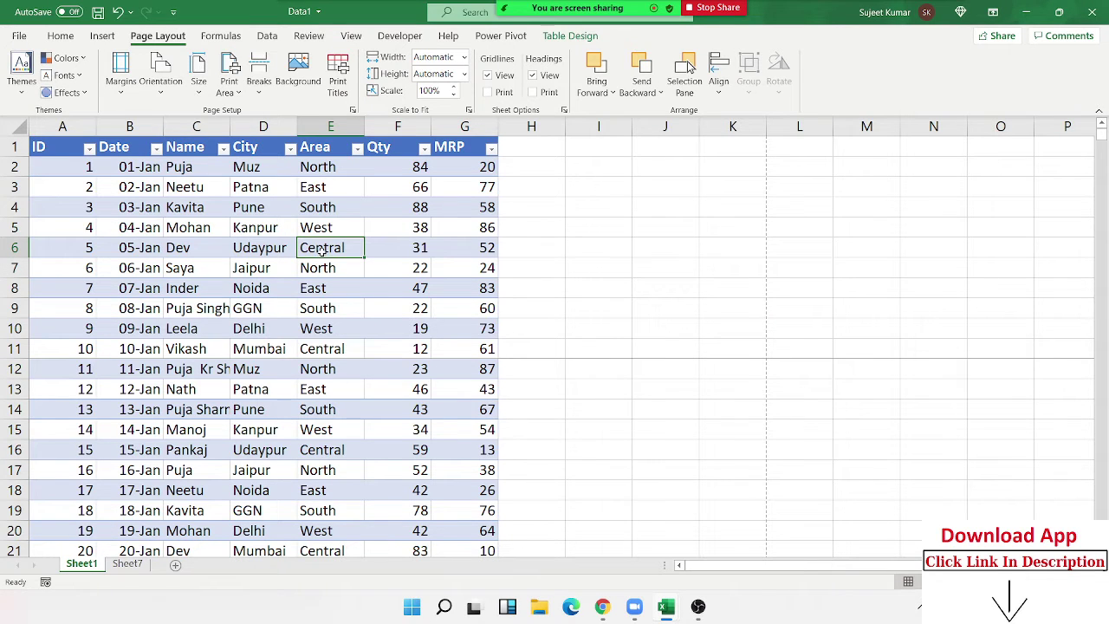
{"action": "left_click", "coordinate": [298, 62]}
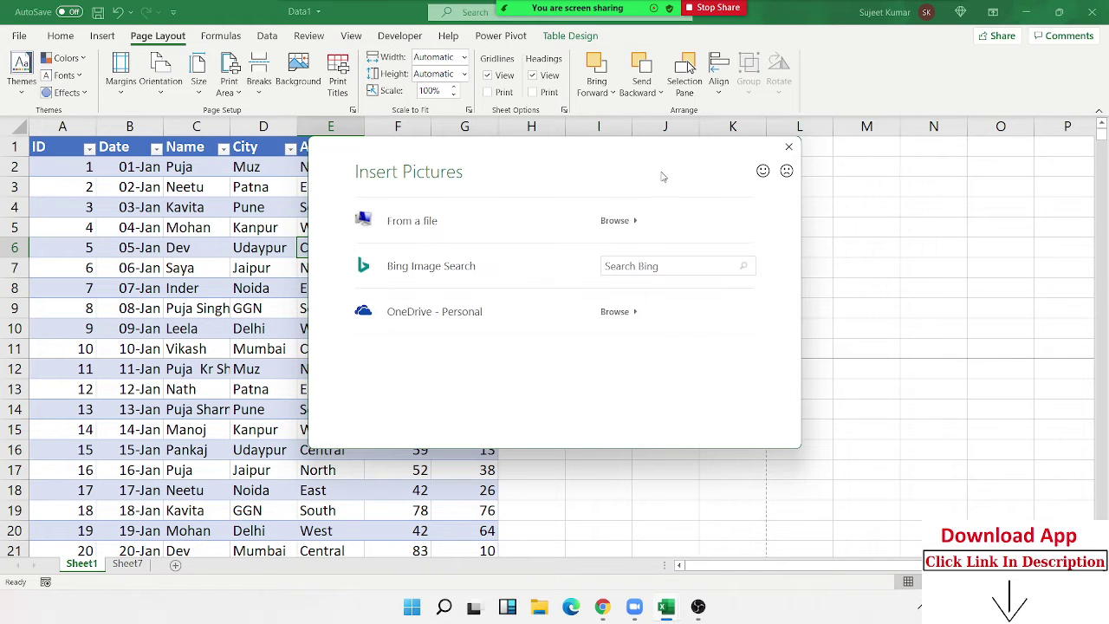
{"action": "key", "text": "Escape"}
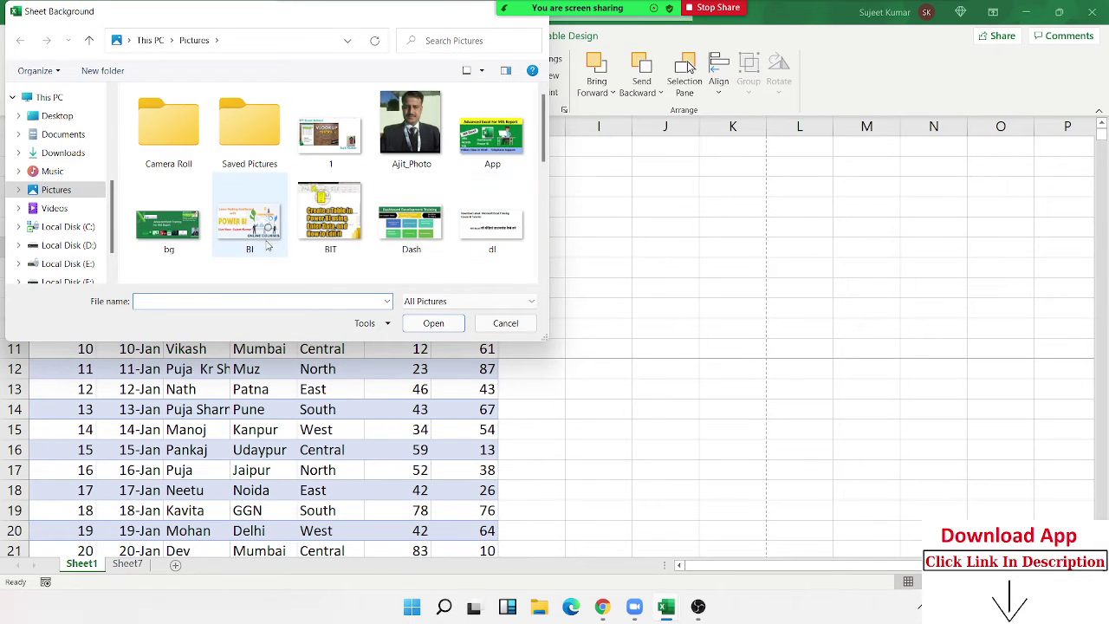
{"action": "double_click", "coordinate": [248, 225]}
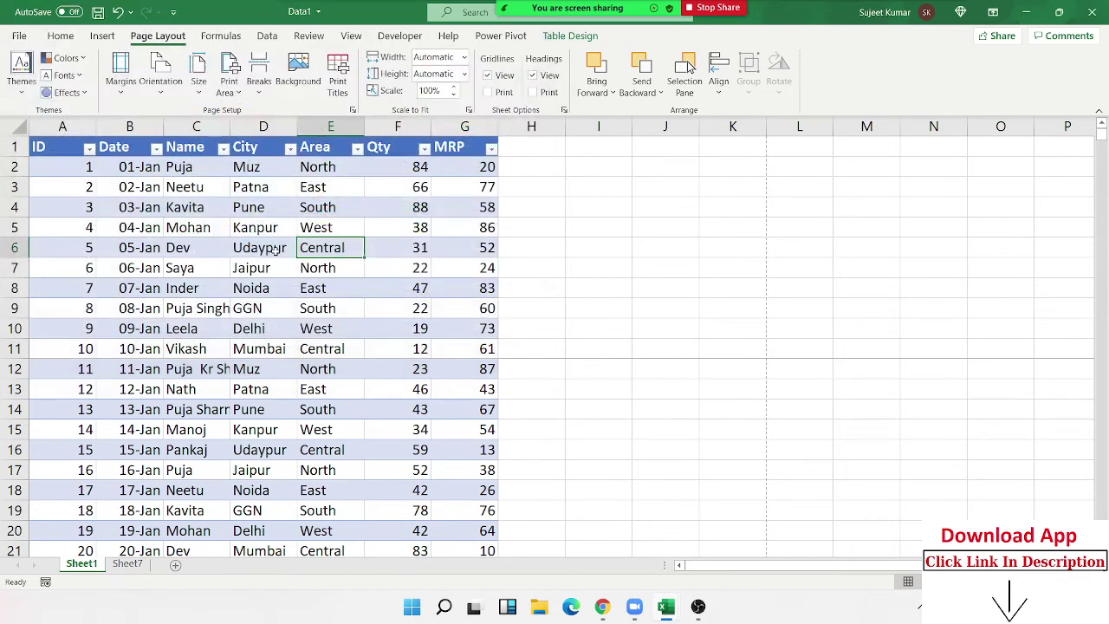
{"action": "scroll", "coordinate": [399, 277], "scroll_direction": "down", "scroll_amount": 5}
{"action": "scroll", "coordinate": [416, 277], "scroll_direction": "up", "scroll_amount": 1}
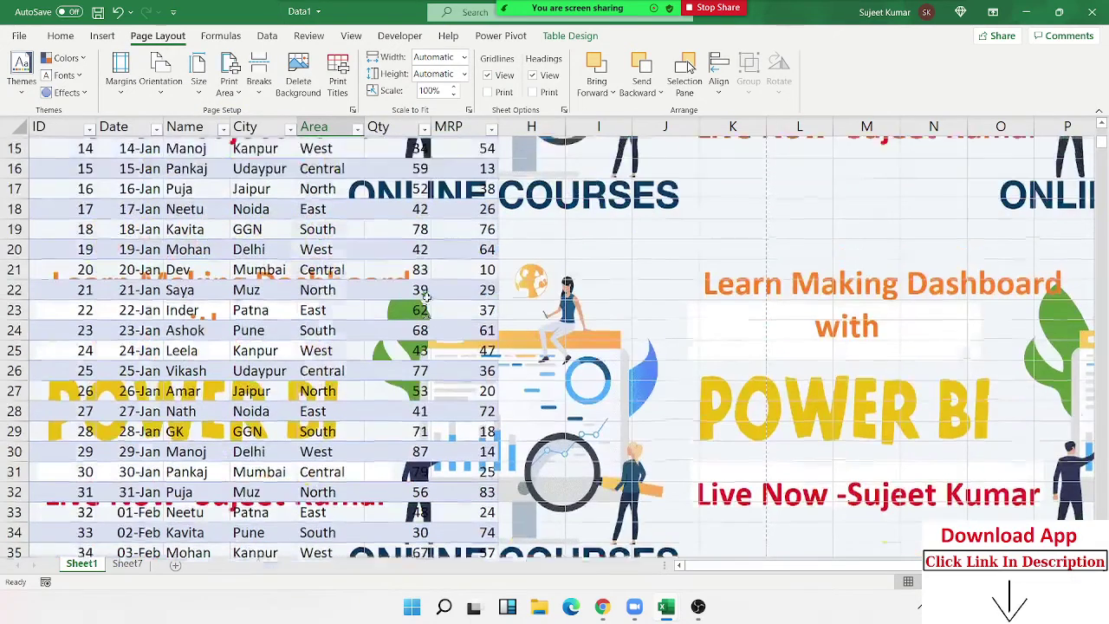
{"action": "scroll", "coordinate": [430, 277], "scroll_direction": "up", "scroll_amount": 4}
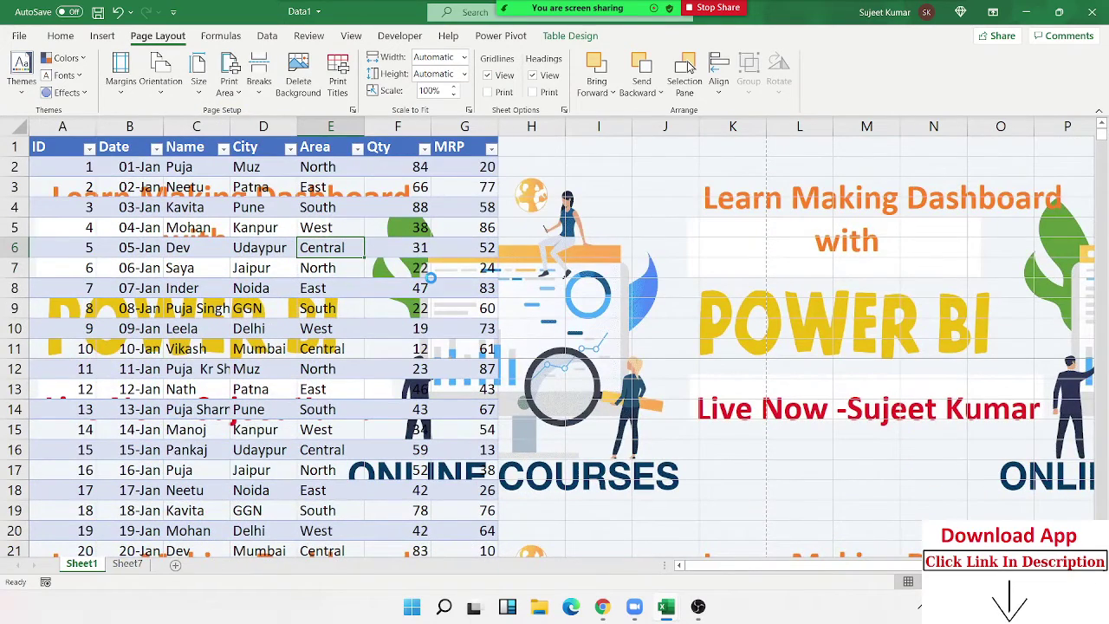
{"action": "key", "text": "ctrl+p"}
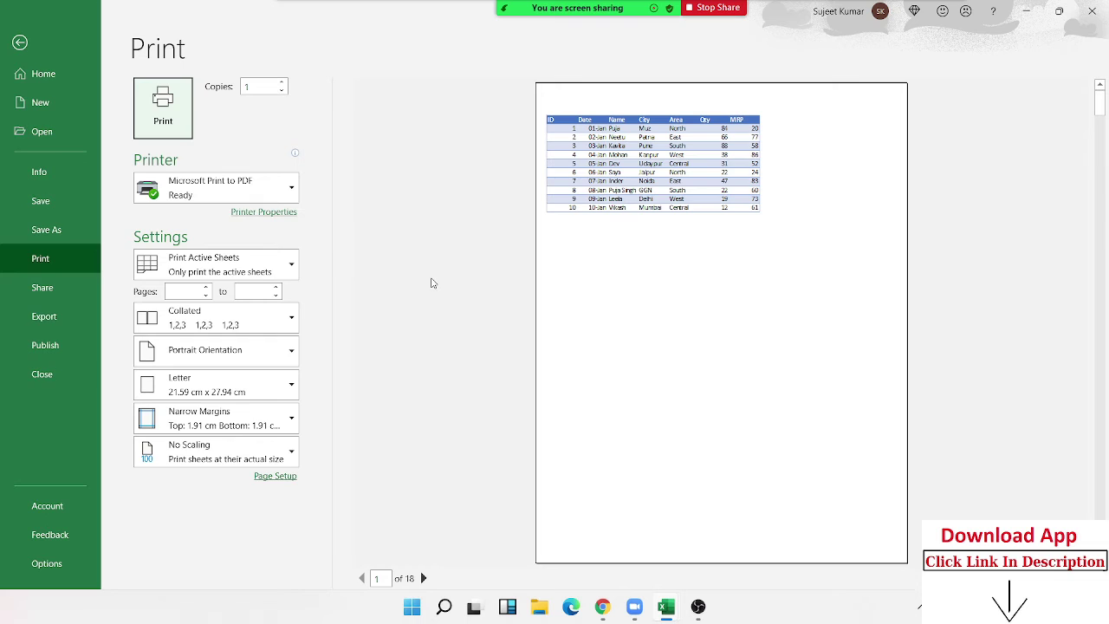
{"action": "key", "text": "Escape"}
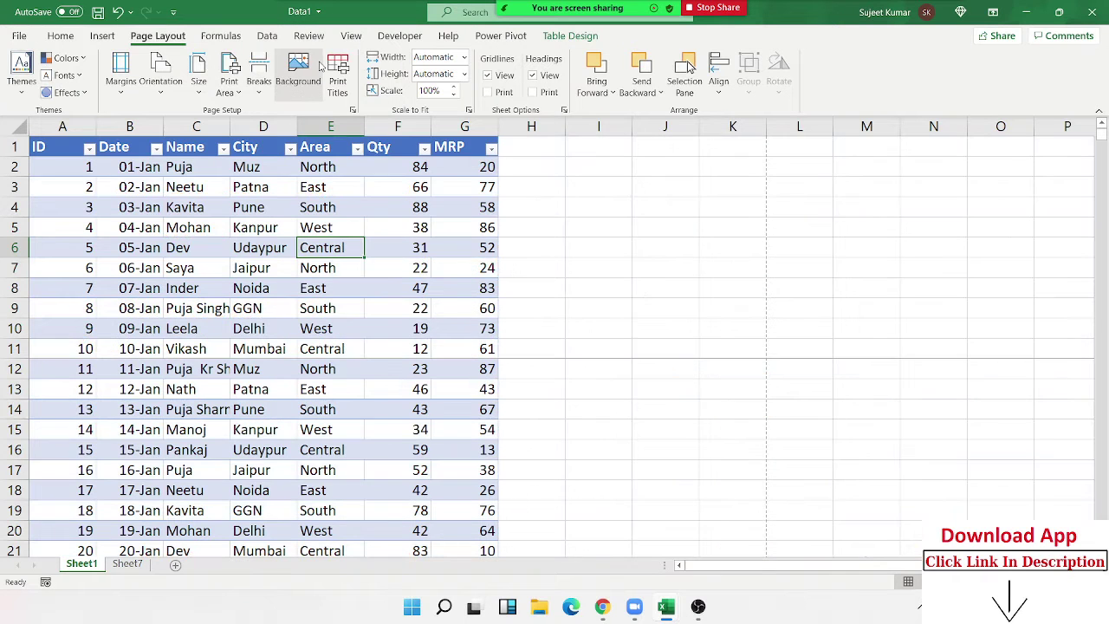
{"action": "left_click", "coordinate": [349, 309]}
{"action": "key", "text": "ctrl+p"}
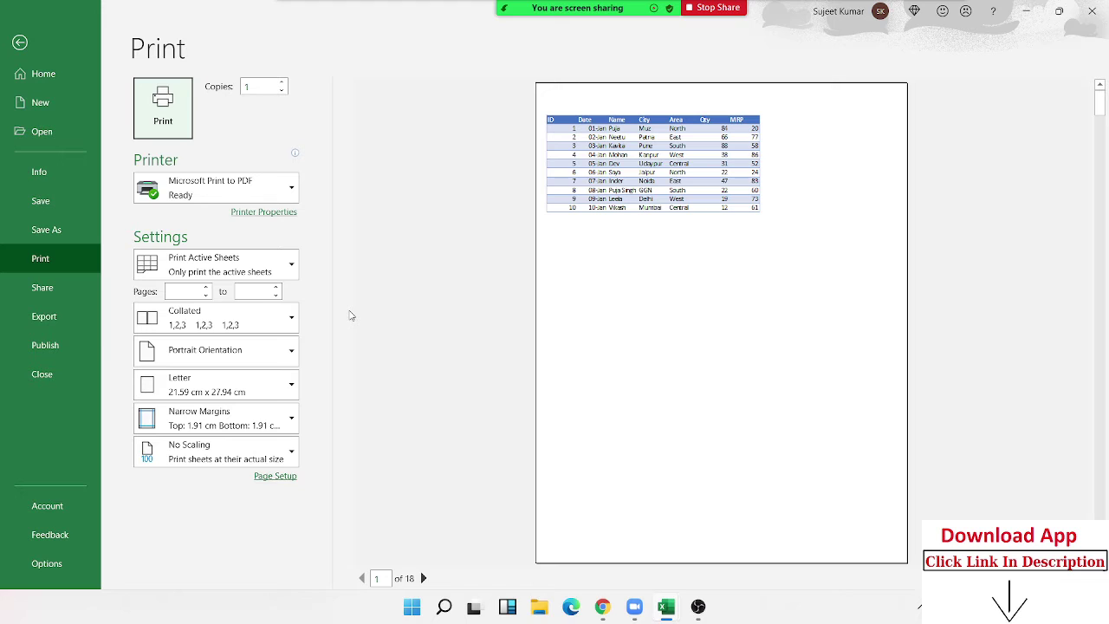
{"action": "key", "text": "Tab"}
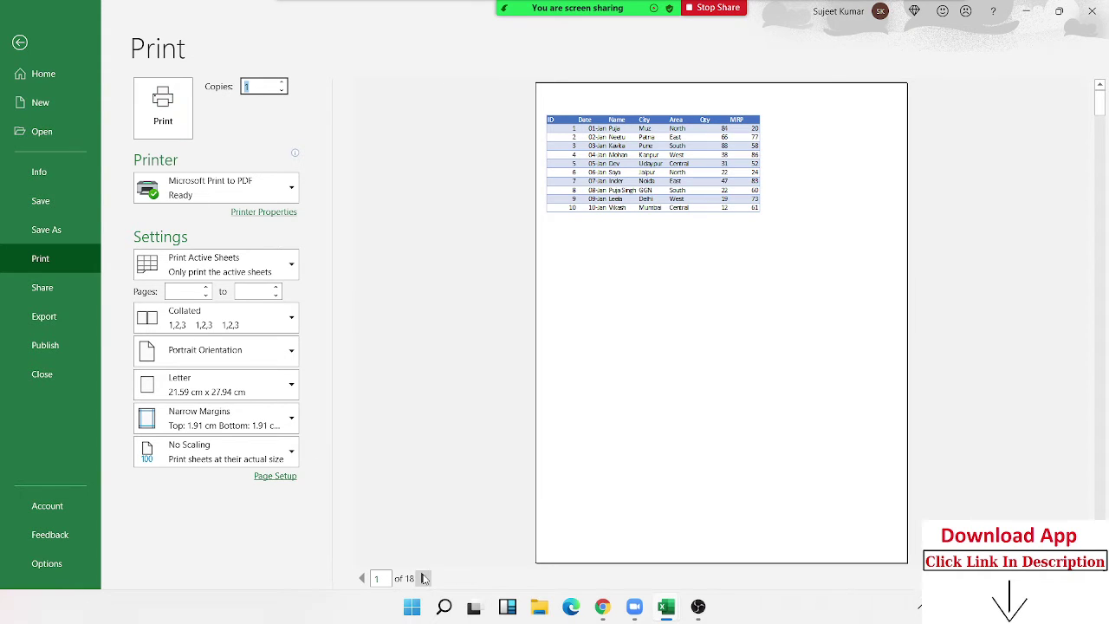
{"action": "left_click", "coordinate": [424, 577]}
{"action": "left_click", "coordinate": [424, 578]}
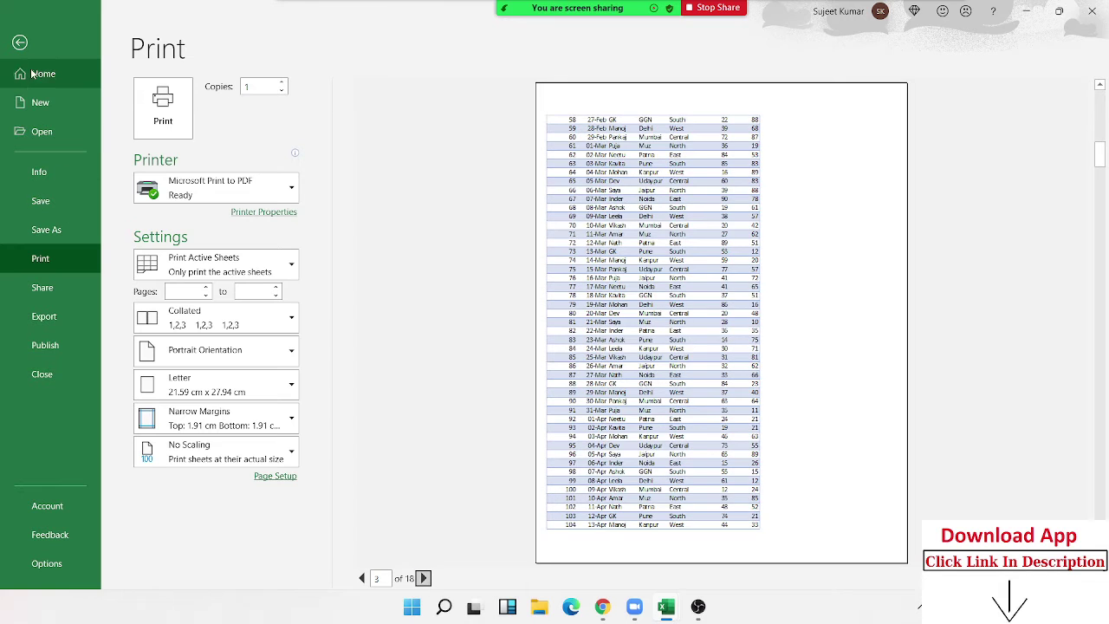
{"action": "left_click", "coordinate": [19, 43]}
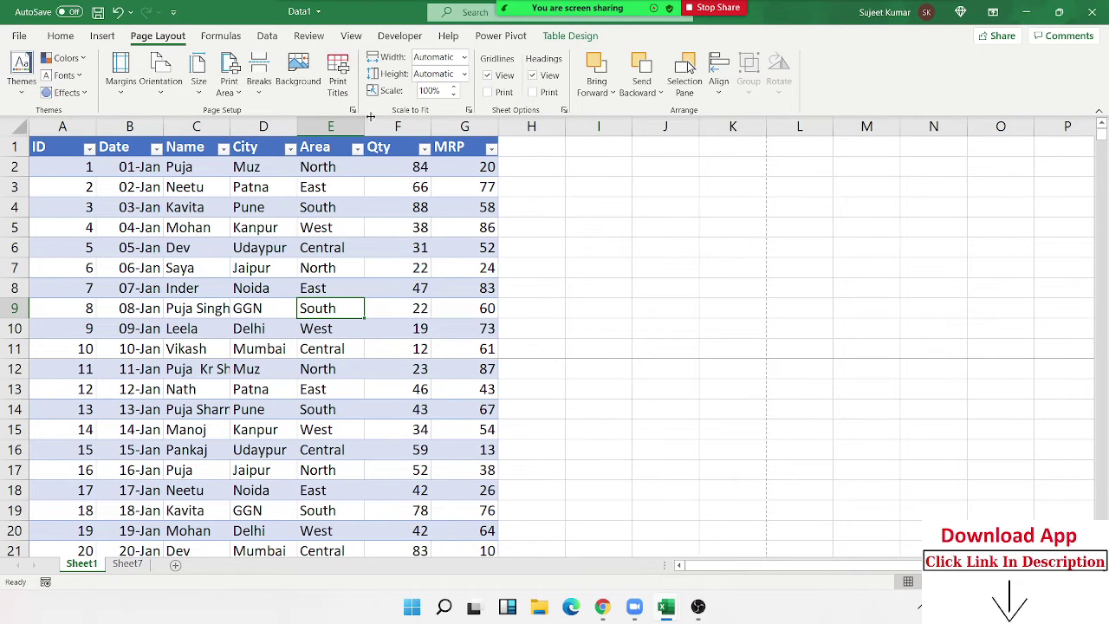
Step: Set $1:$1 as the rows to repeat at top in Page Setup's Print Titles
{"action": "left_click", "coordinate": [348, 92]}
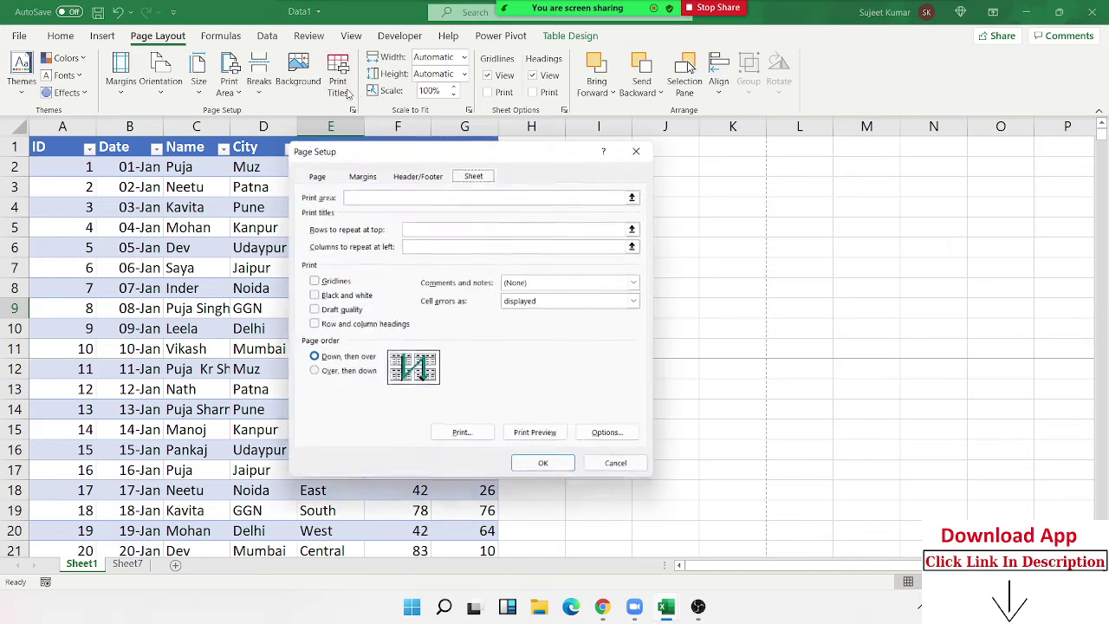
{"action": "left_click", "coordinate": [408, 229]}
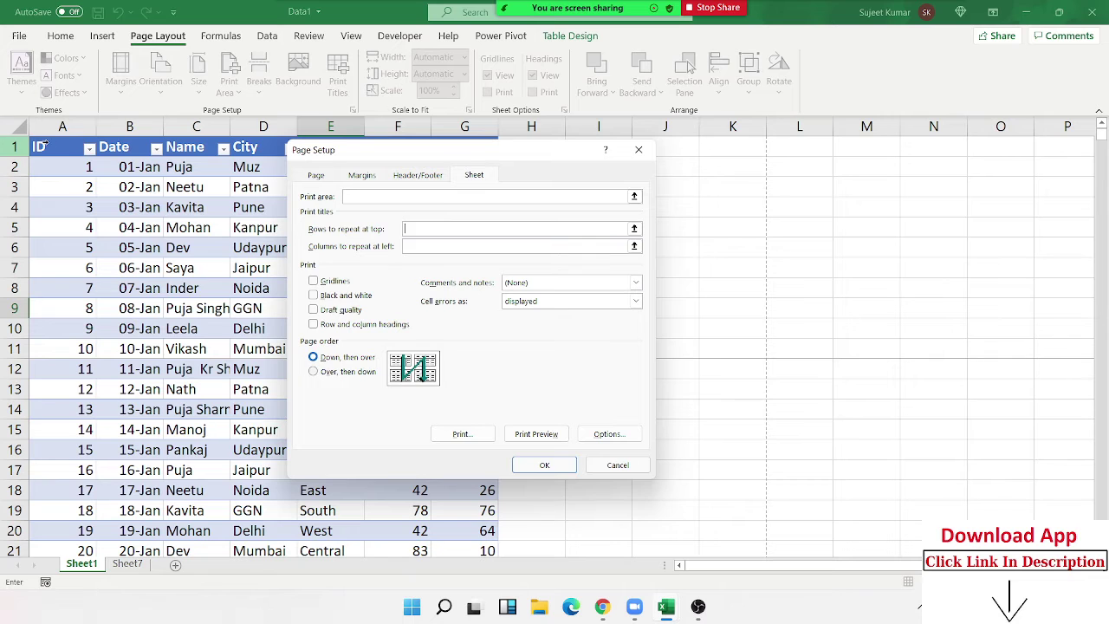
{"action": "left_click", "coordinate": [18, 146]}
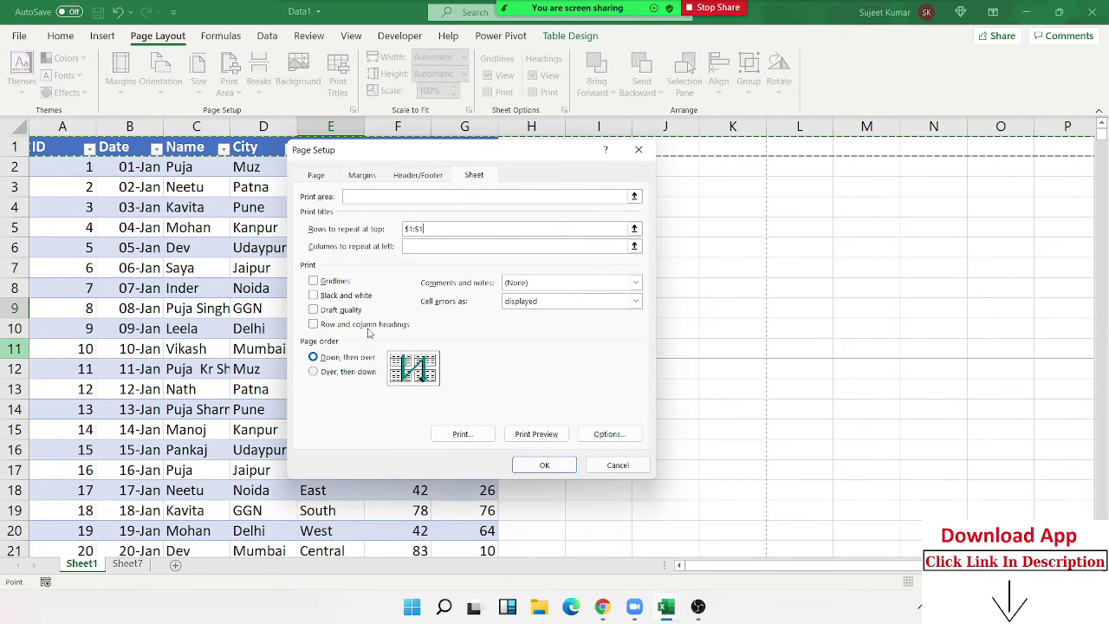
{"action": "left_click", "coordinate": [543, 465]}
{"action": "left_click", "coordinate": [312, 336]}
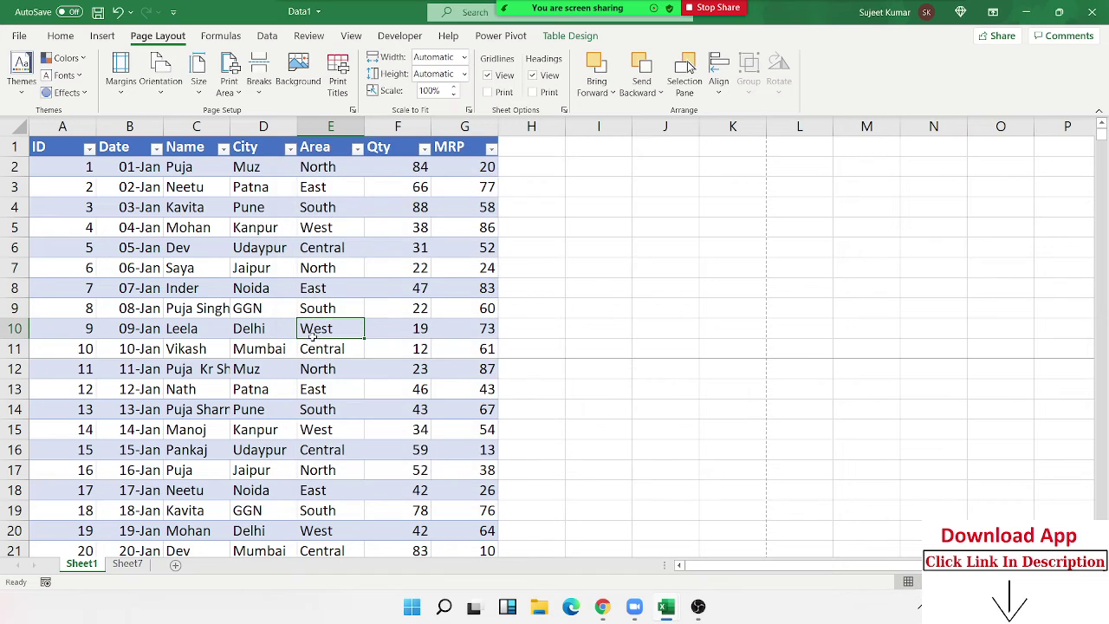
{"action": "key", "text": "ctrl+p"}
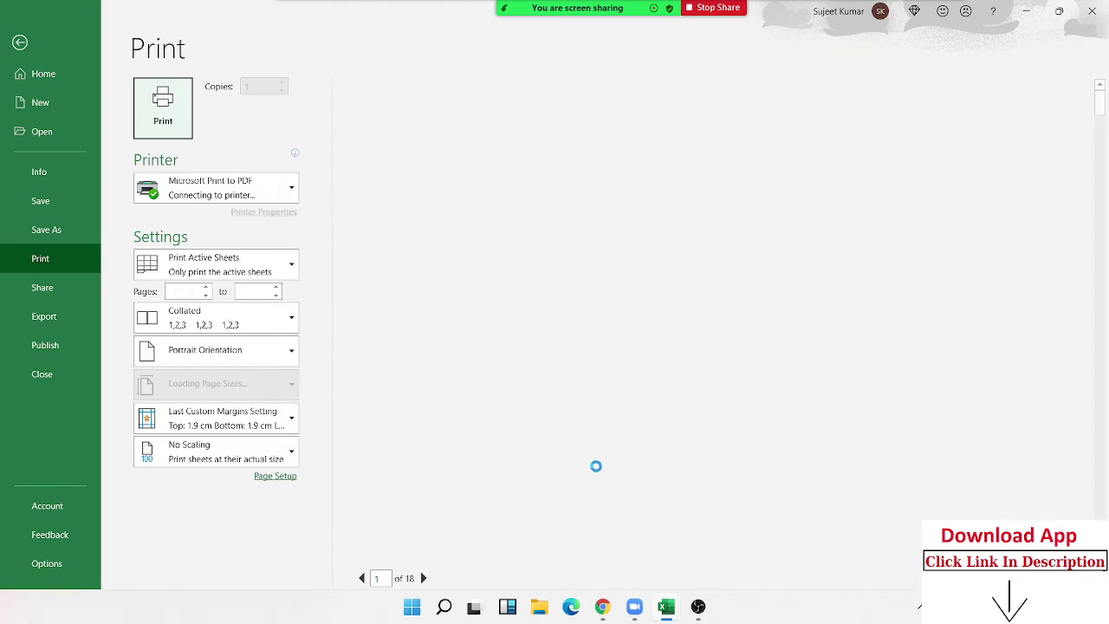
{"action": "left_click", "coordinate": [424, 578]}
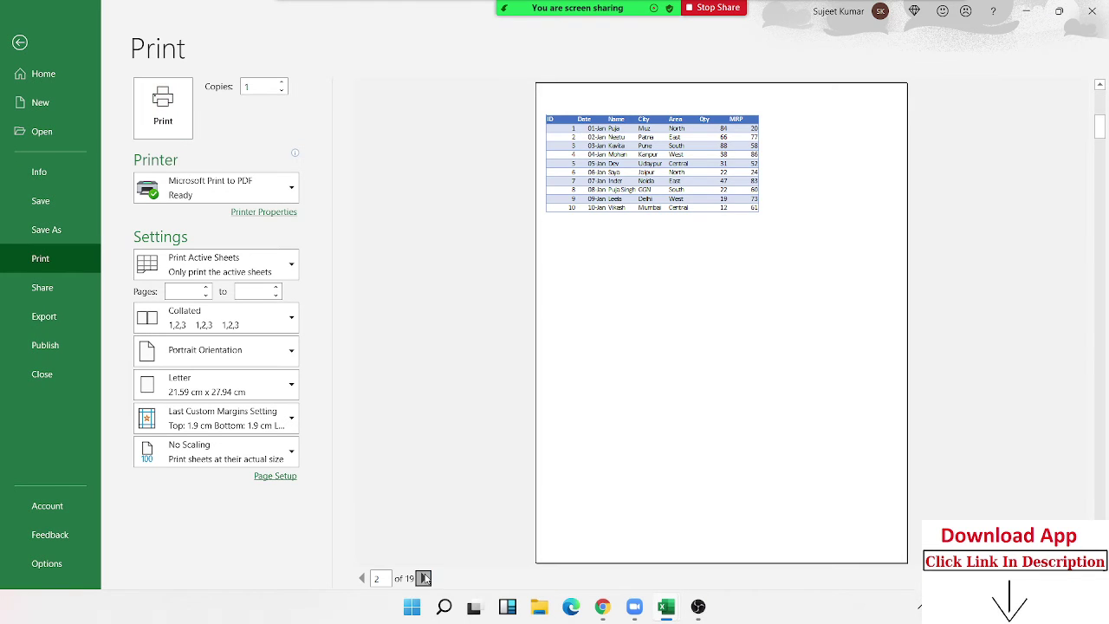
{"action": "left_click", "coordinate": [423, 578]}
{"action": "left_click", "coordinate": [424, 578]}
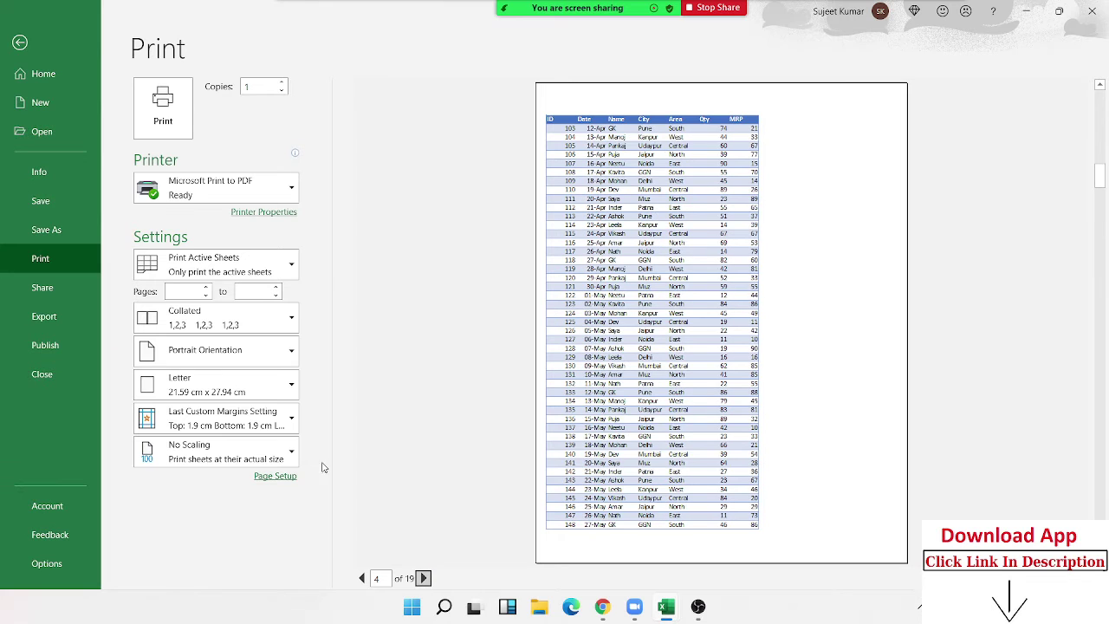
{"action": "left_click", "coordinate": [19, 44]}
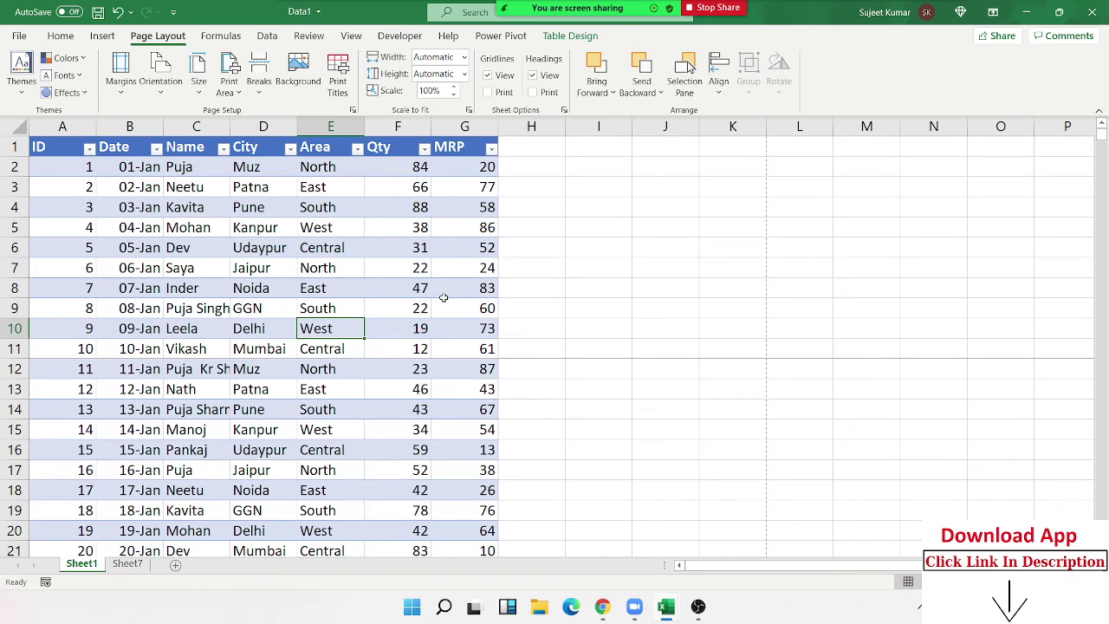
Step: Set the Scale to Fit width to 1 page, keeping height at Automatic
{"action": "left_click_drag", "start_coordinate": [453, 166], "coordinate": [849, 160]}
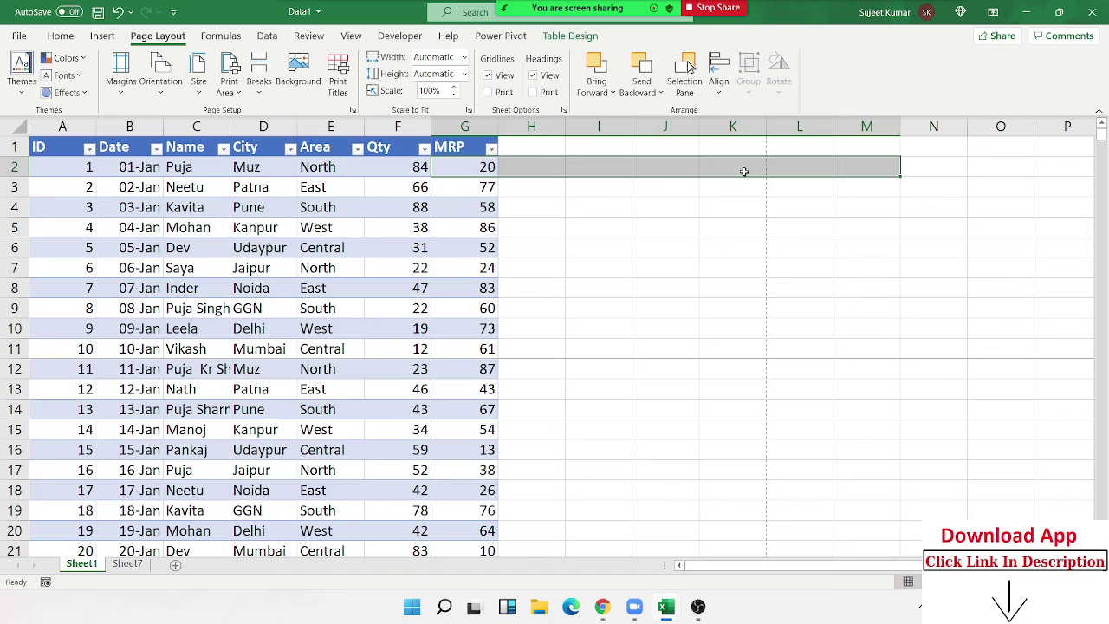
{"action": "left_click", "coordinate": [464, 58]}
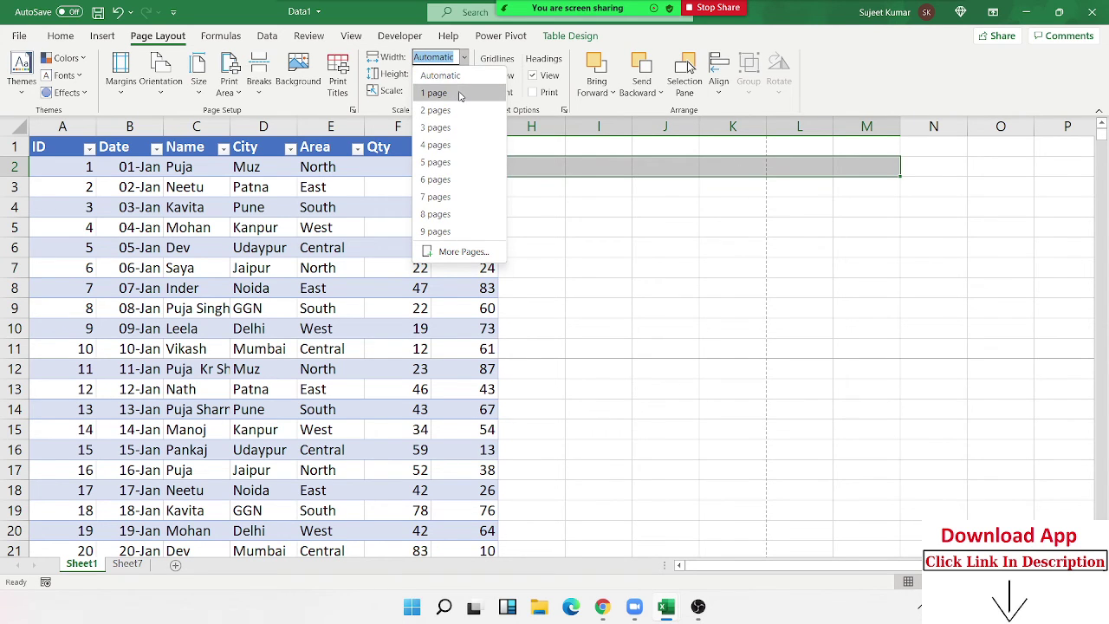
{"action": "left_click", "coordinate": [460, 94]}
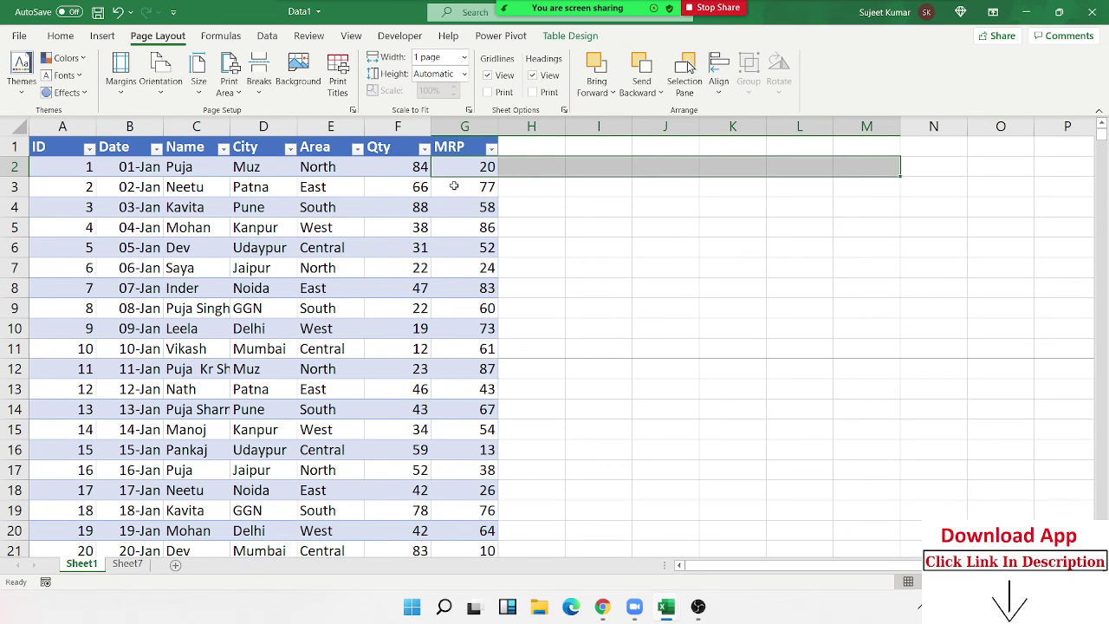
{"action": "left_click", "coordinate": [464, 74]}
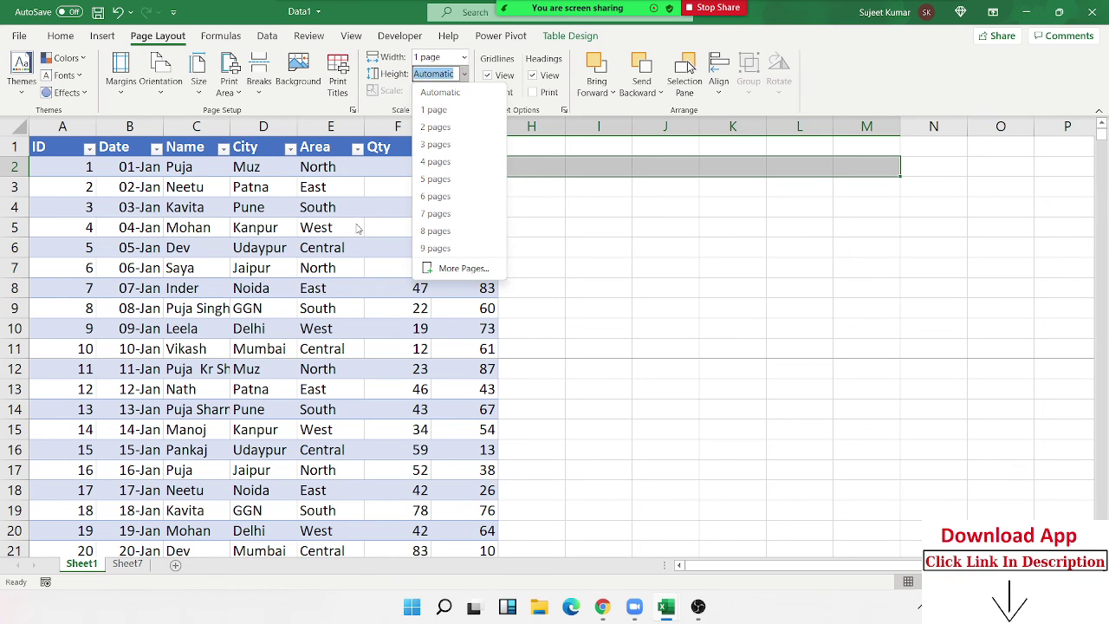
{"action": "left_click", "coordinate": [358, 226]}
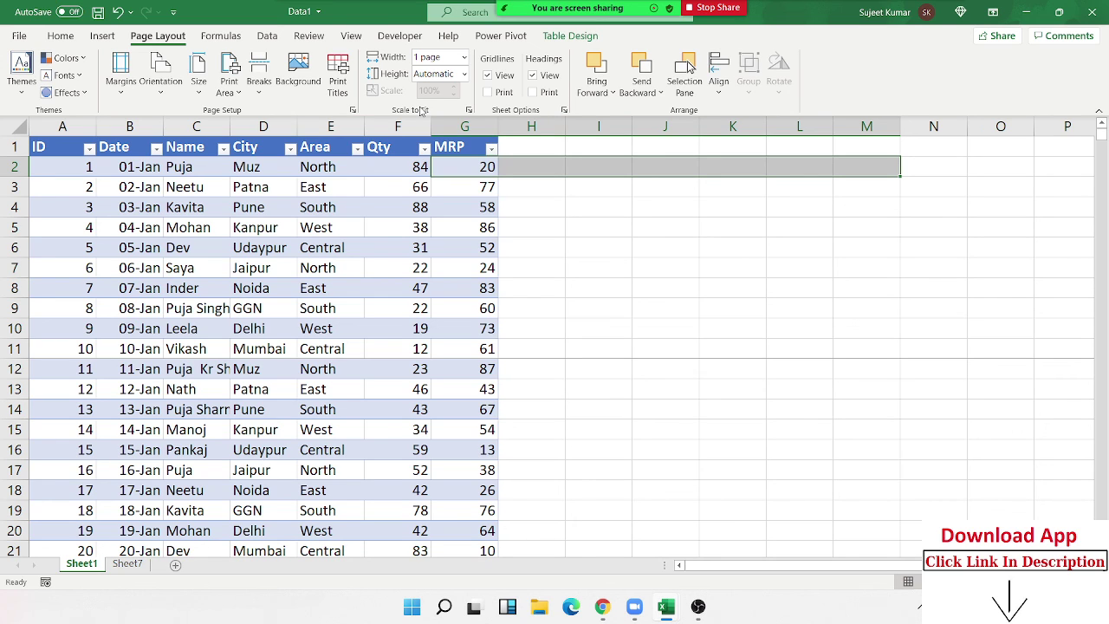
{"action": "left_click", "coordinate": [310, 186]}
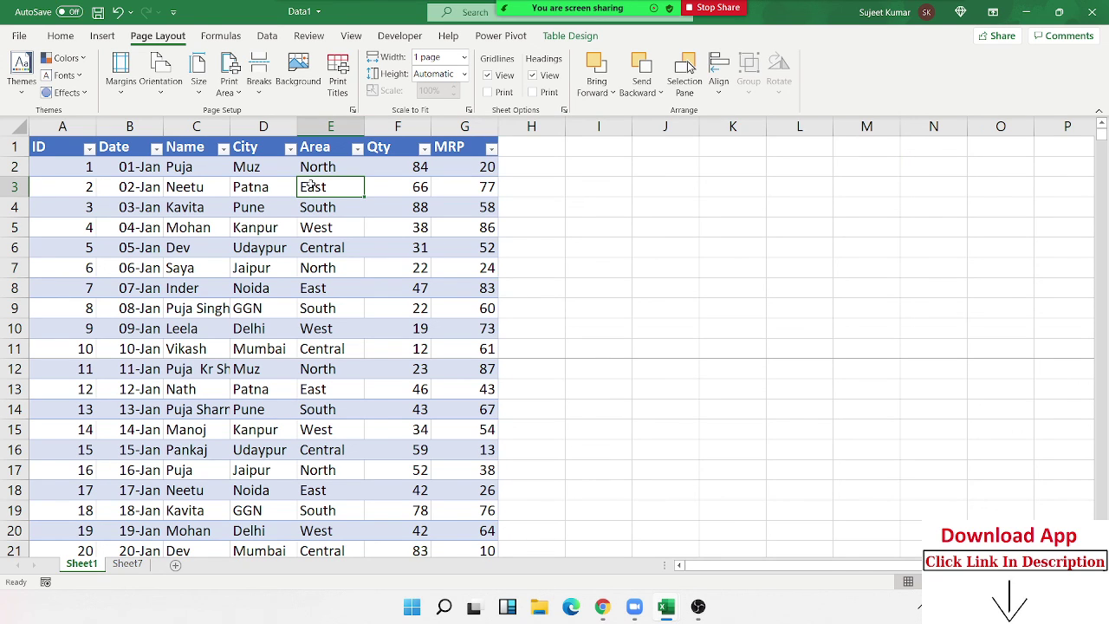